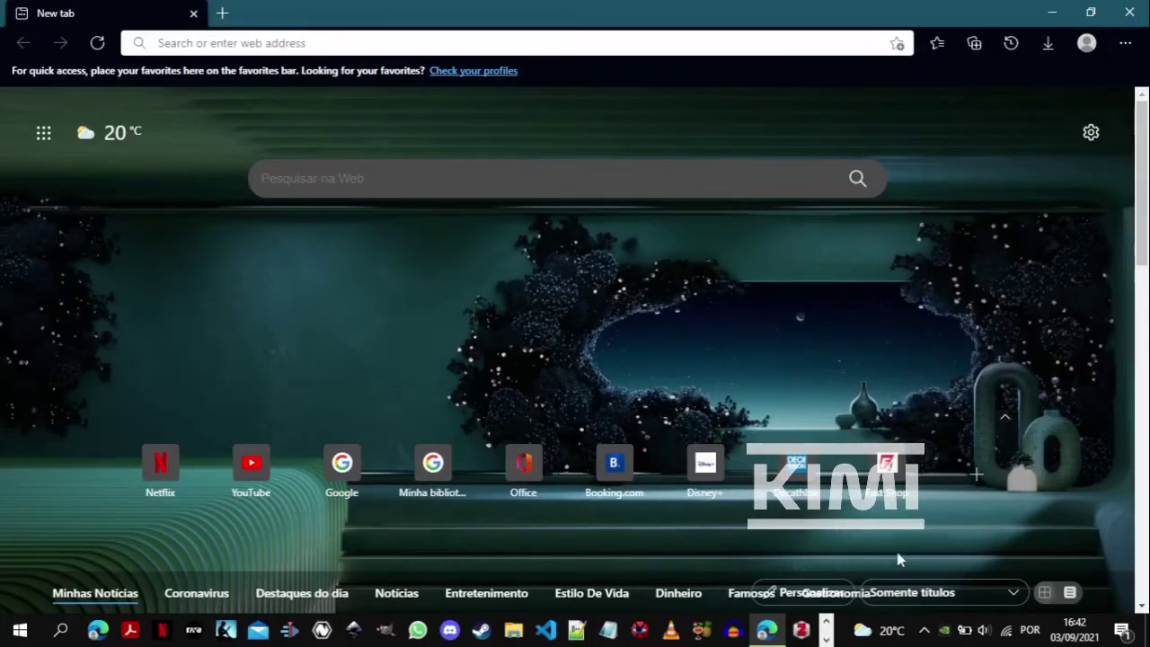
- Confirm Edge is version 93 on the About page, then view the Profiles and Printers settings
click(1125, 43)
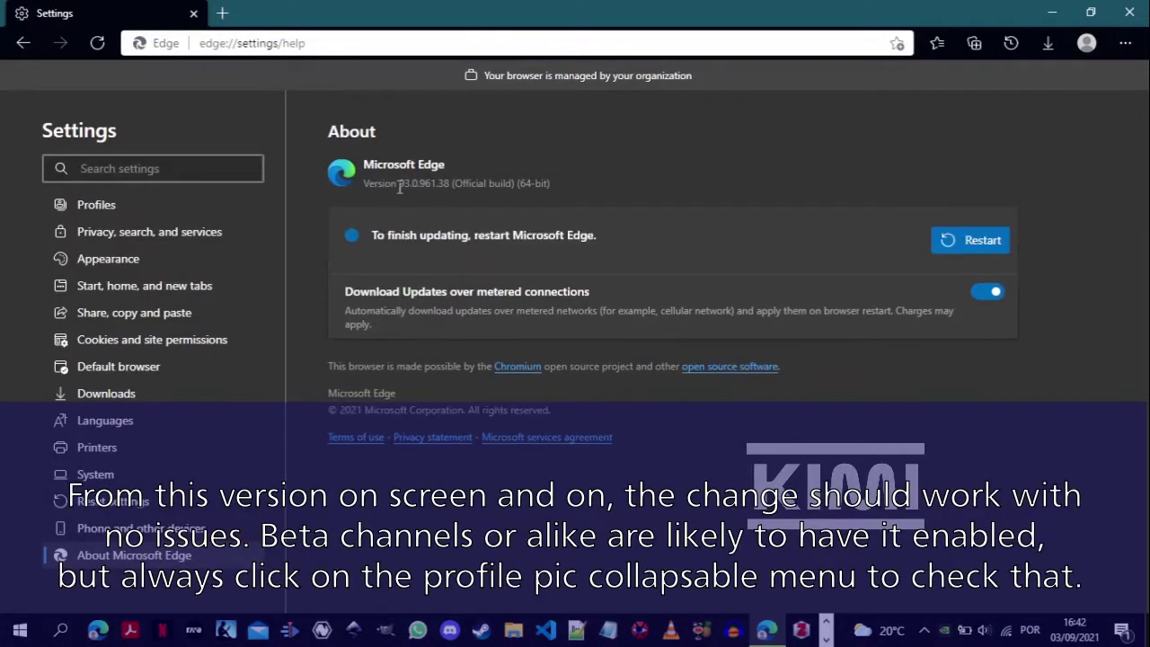
drag(399, 185, 410, 186)
click(314, 220)
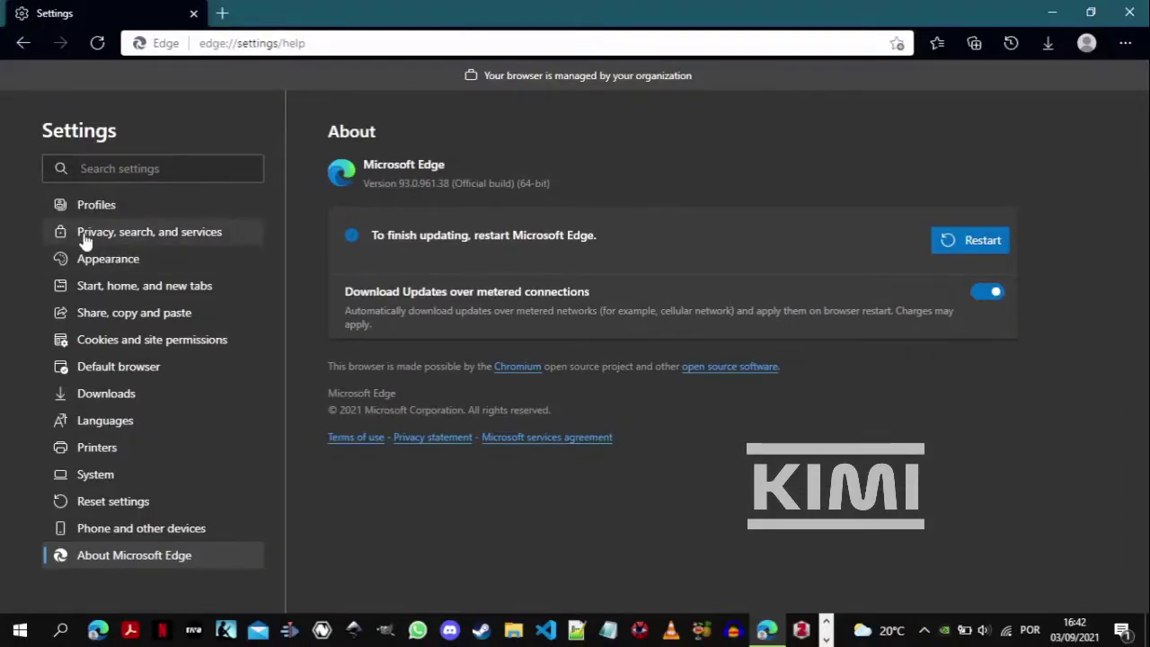
click(92, 209)
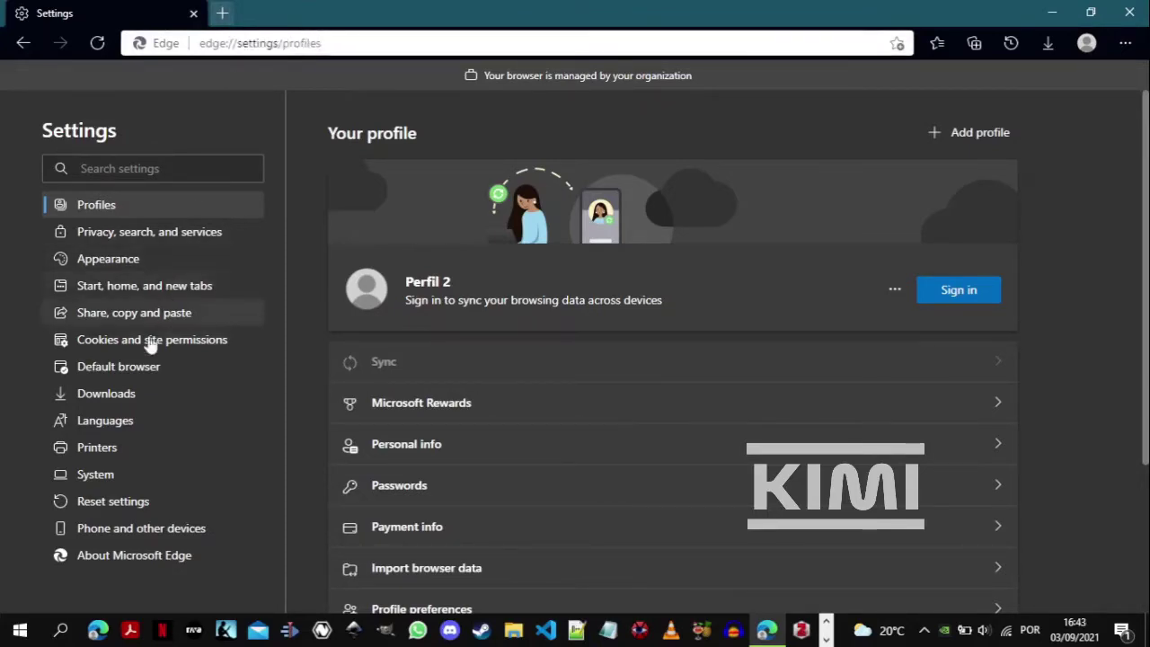
click(126, 448)
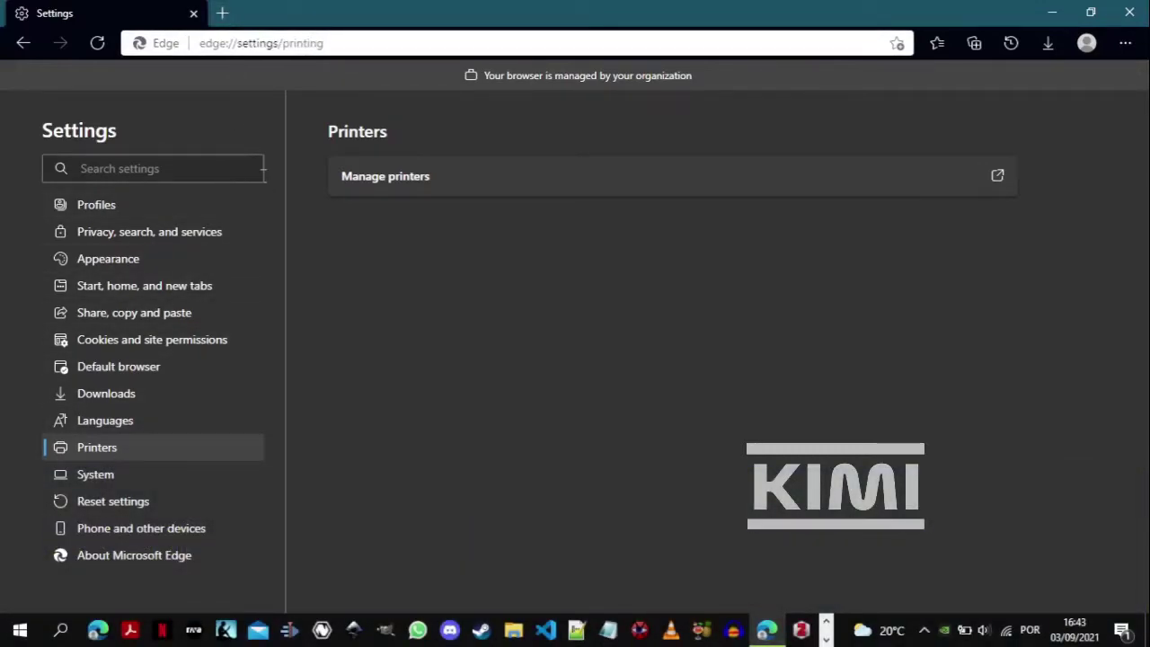
- Search the web for 'kids modemicrosoft edge' in a new tab
click(221, 13)
text(kid)
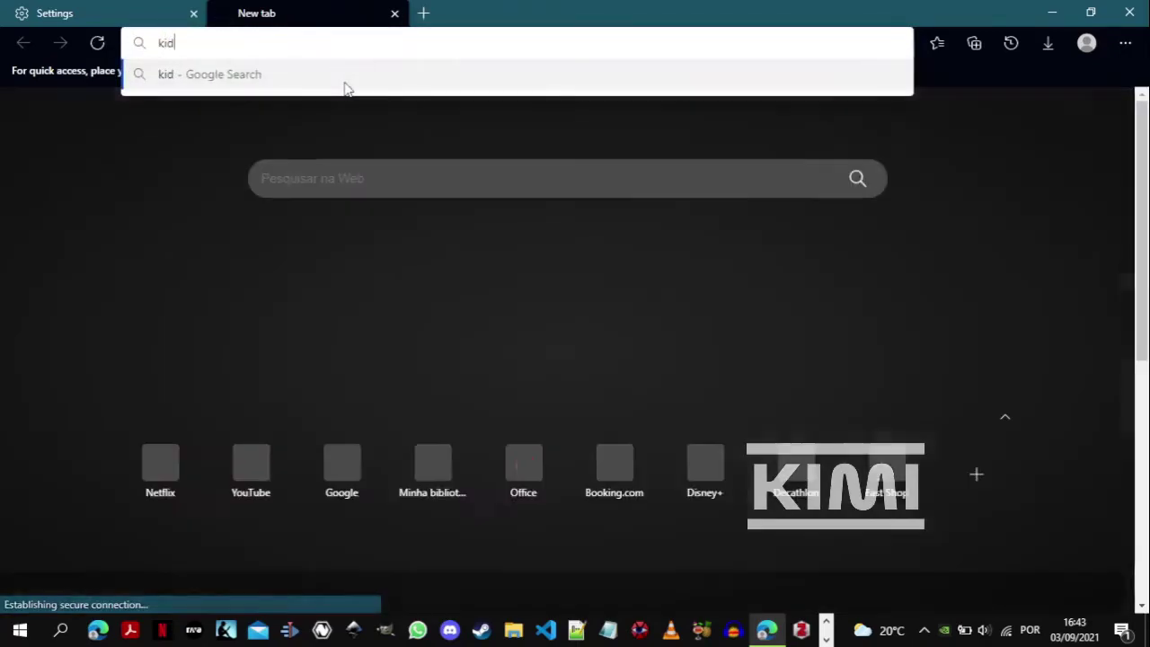
text(s modemicrosoft edge)
key(Return)
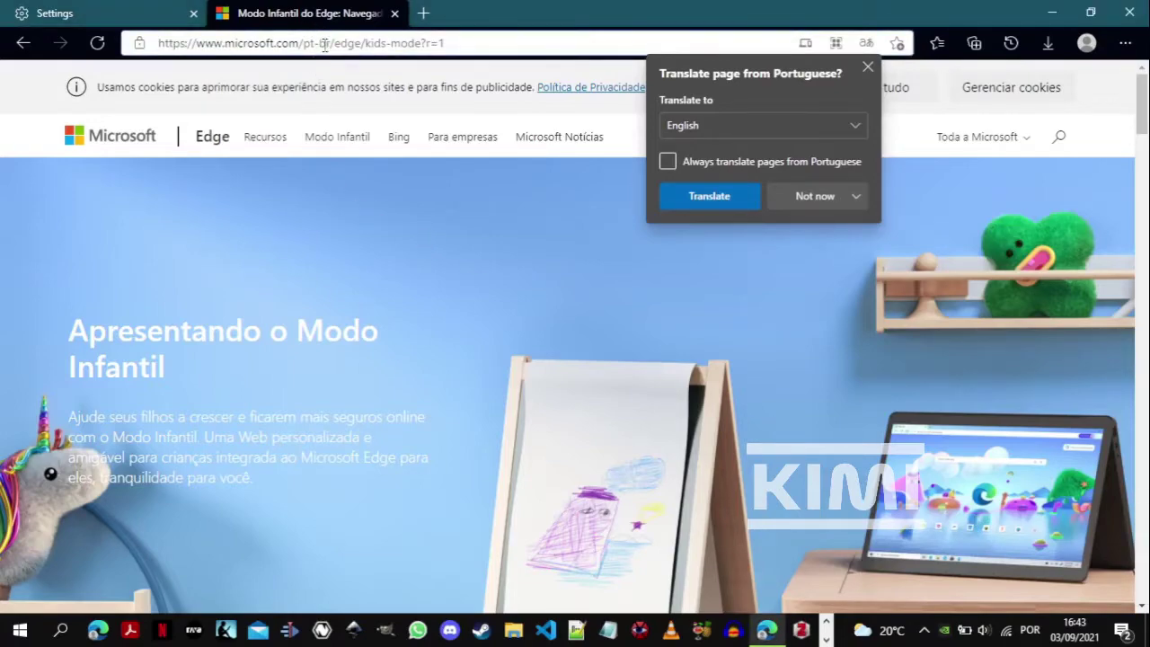
- Switch the Kids Mode page address from pt-br to EN-us to load the English version
double_click(324, 45)
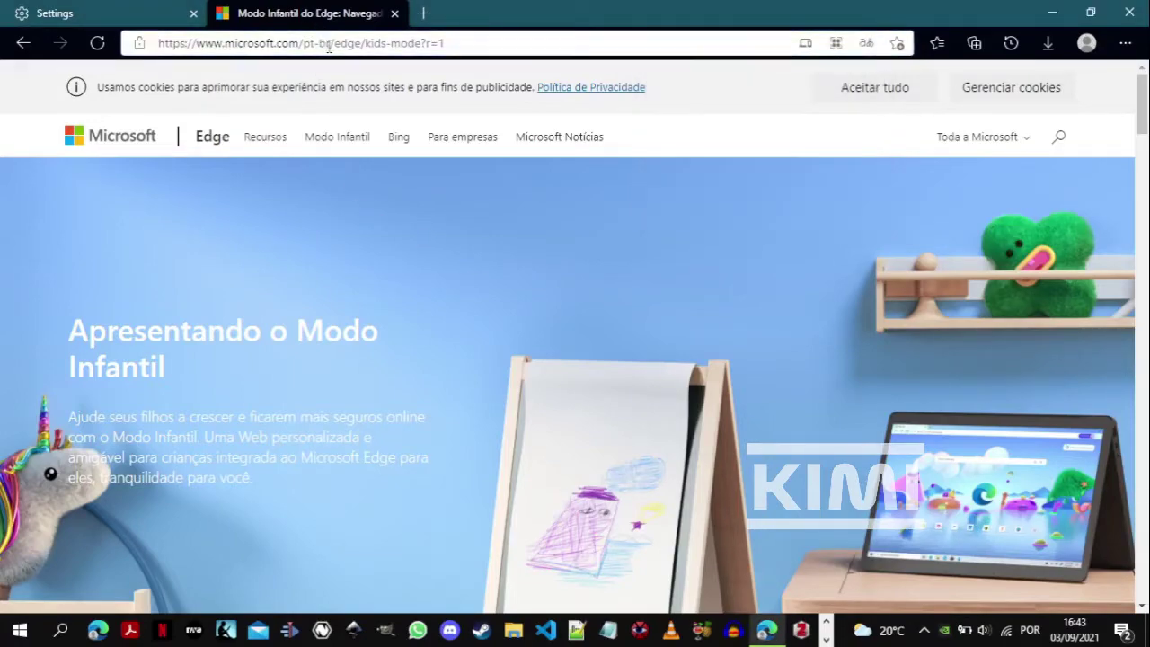
click(324, 45)
key(Home)
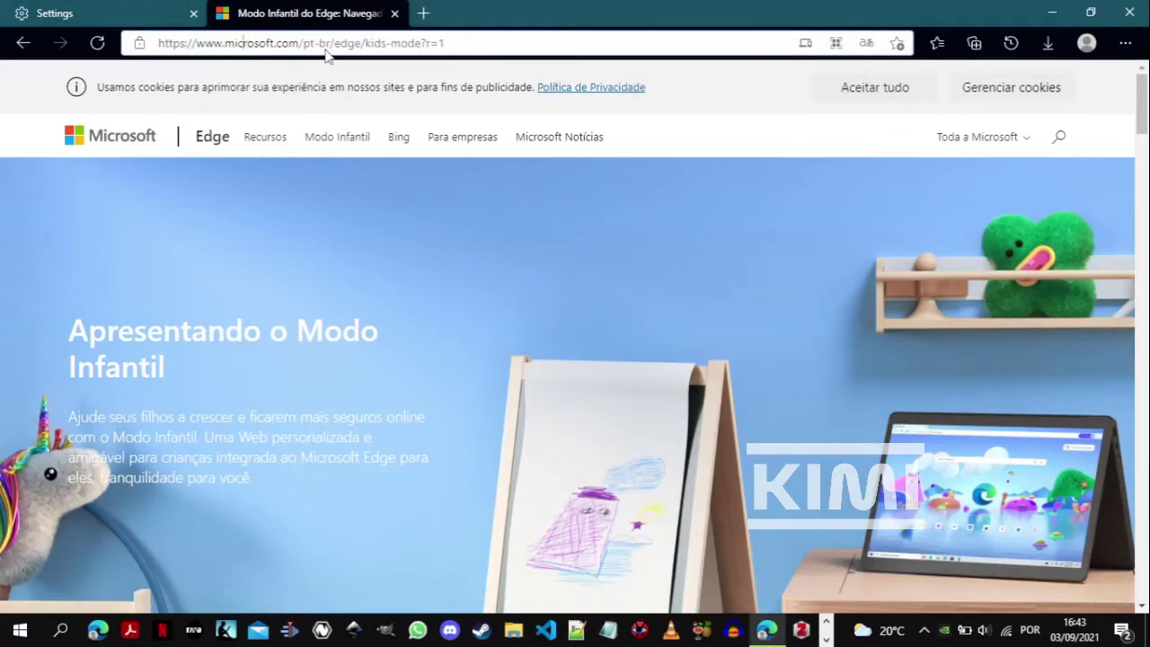
key(BackSpace)
key(BackSpace)
key(BackSpace)
key(BackSpace)
key(BackSpace)
text(EN-us)
key(Return)
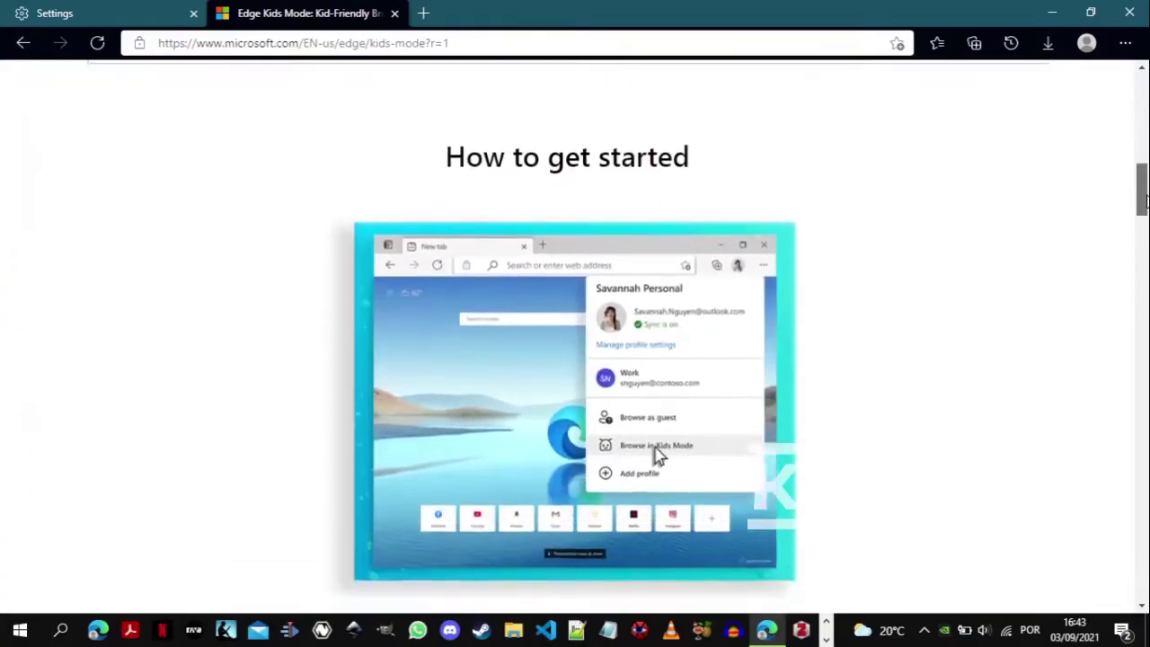
- Scroll through the Kids Mode page, briefly opening and dismissing the browser menu
mouse_move(1143, 103)
mouse_down()
mouse_move(1143, 202)
mouse_move(1143, 152)
mouse_up()
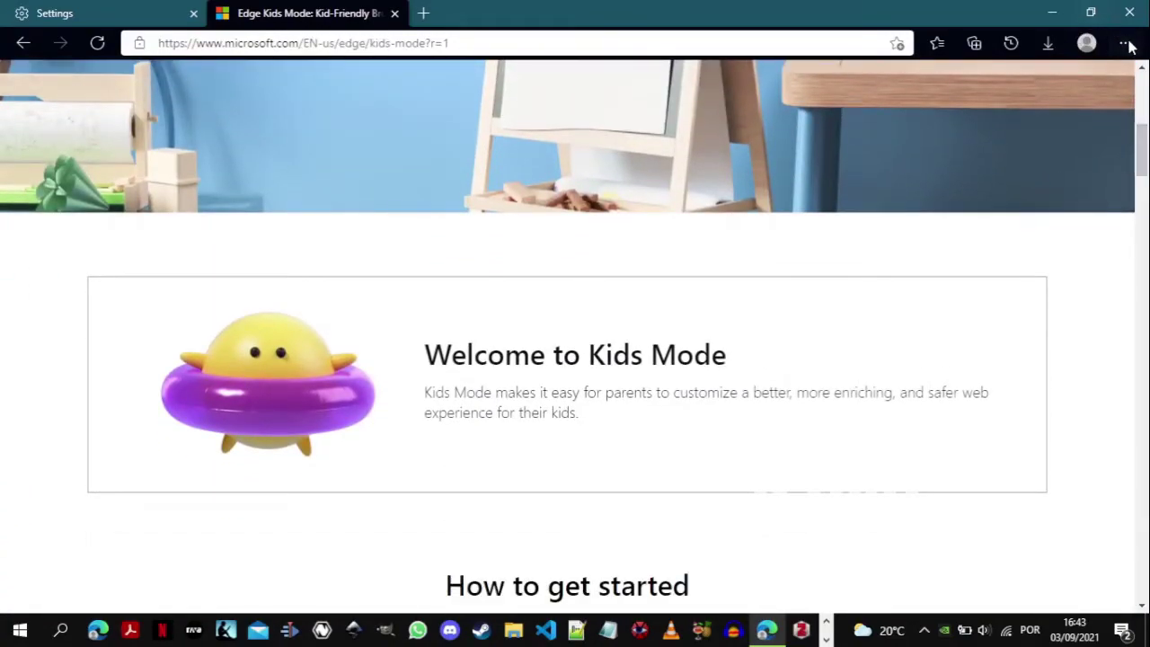
click(1125, 43)
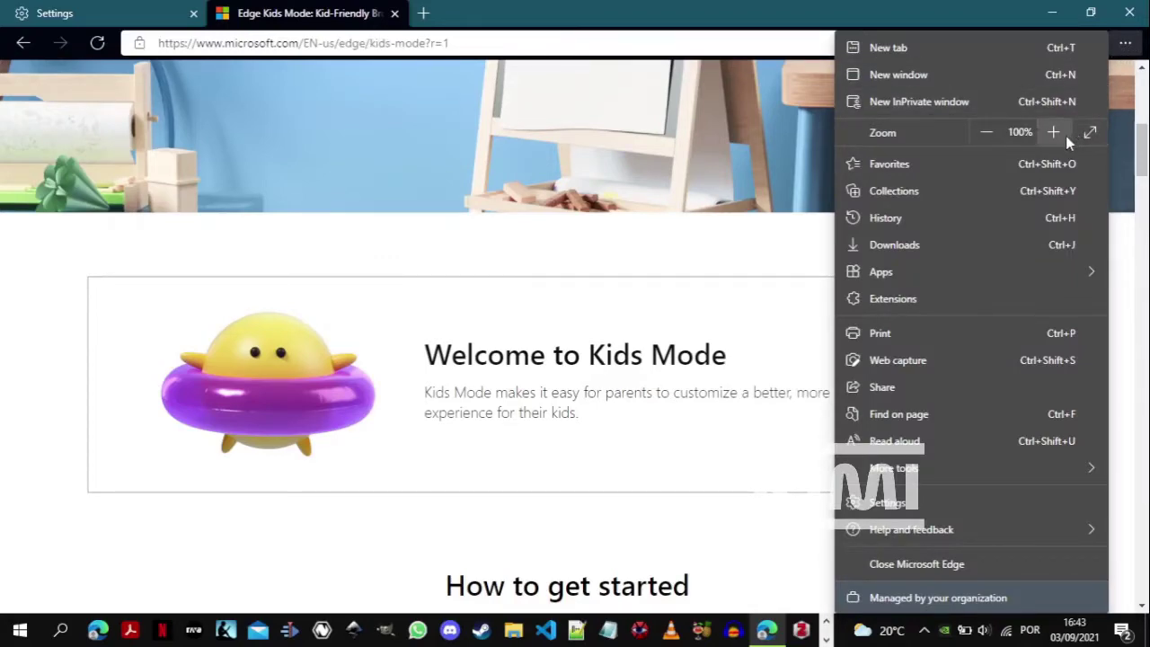
click(986, 186)
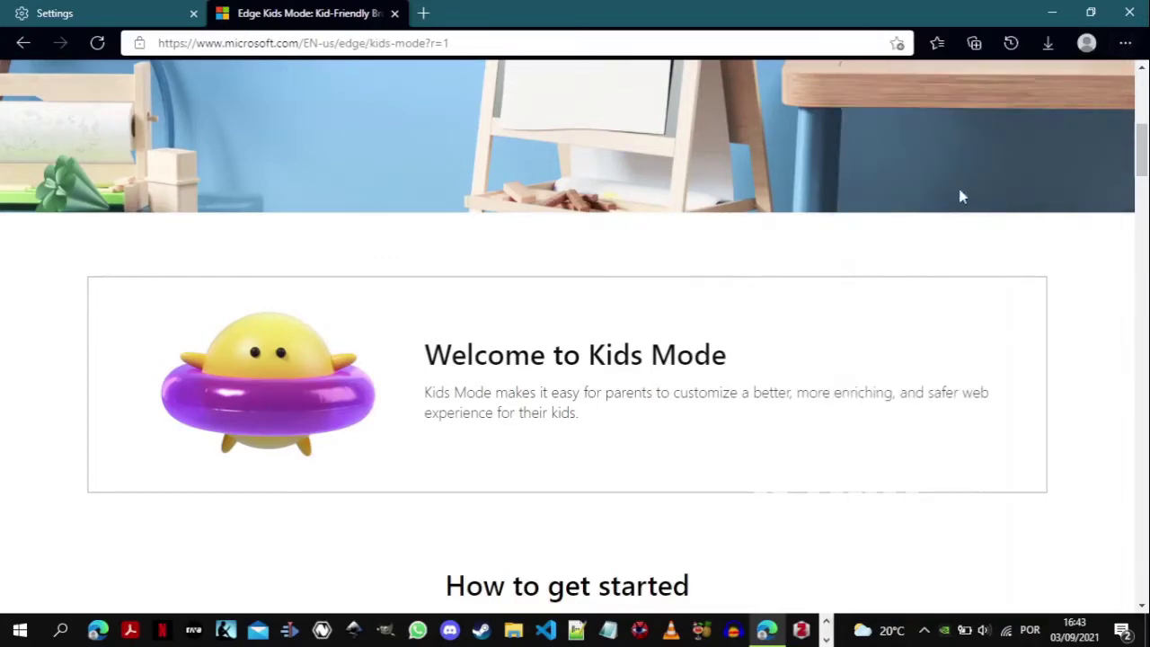
mouse_move(1141, 148)
mouse_down()
mouse_move(1142, 121)
mouse_move(1142, 172)
mouse_up()
scroll(1140, 132, up, 2)
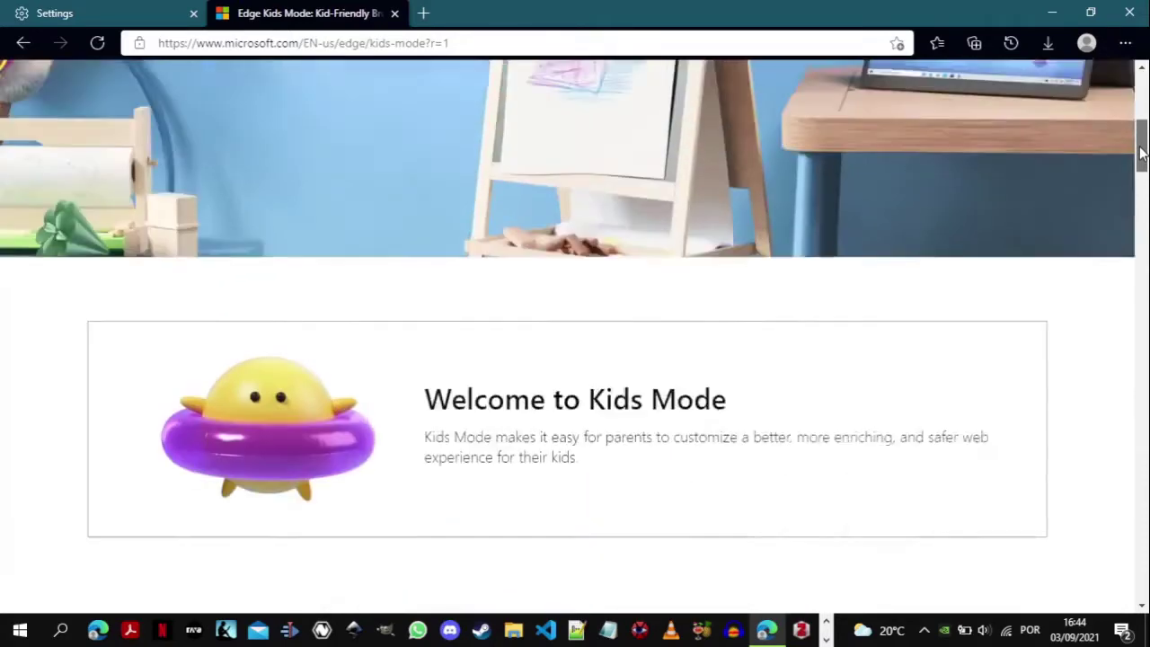
drag(1142, 172, 1142, 90)
- Show the About Microsoft Edge page in Settings, then return to the Kids Mode tab
click(120, 9)
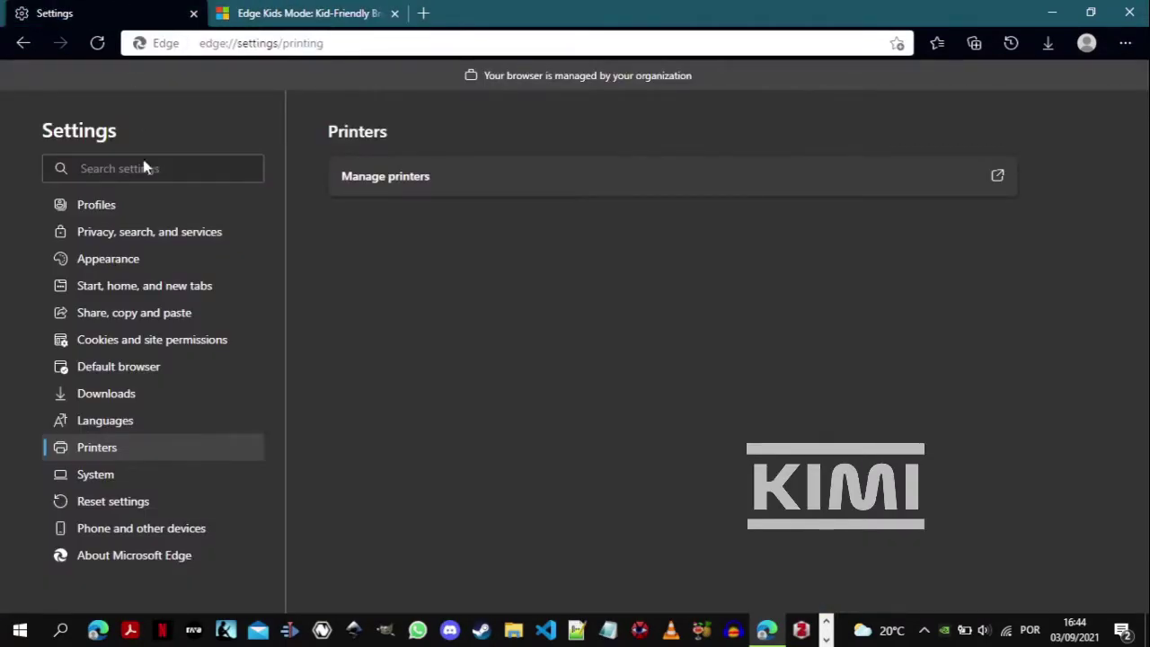
click(85, 554)
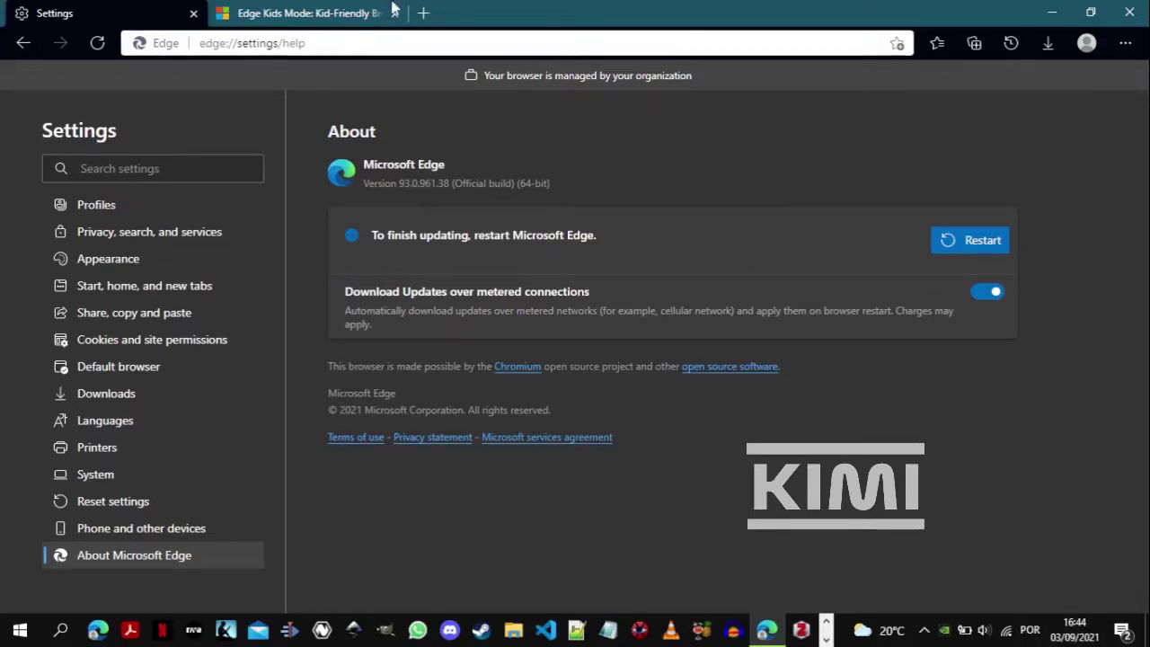
click(259, 12)
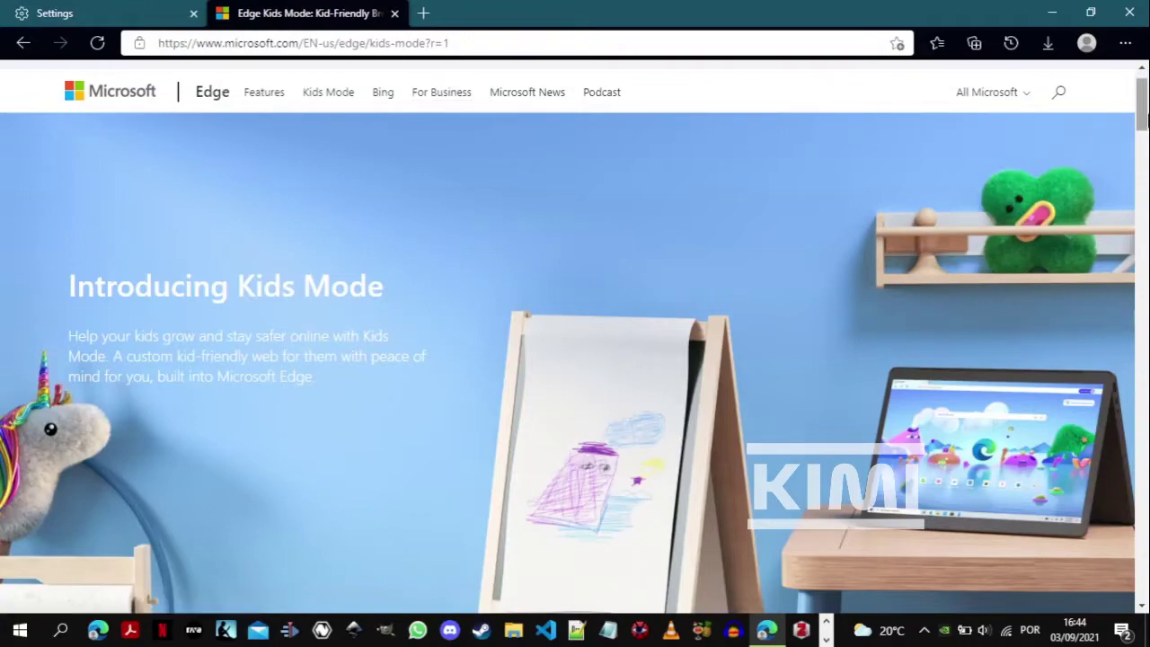
drag(1142, 119, 1142, 218)
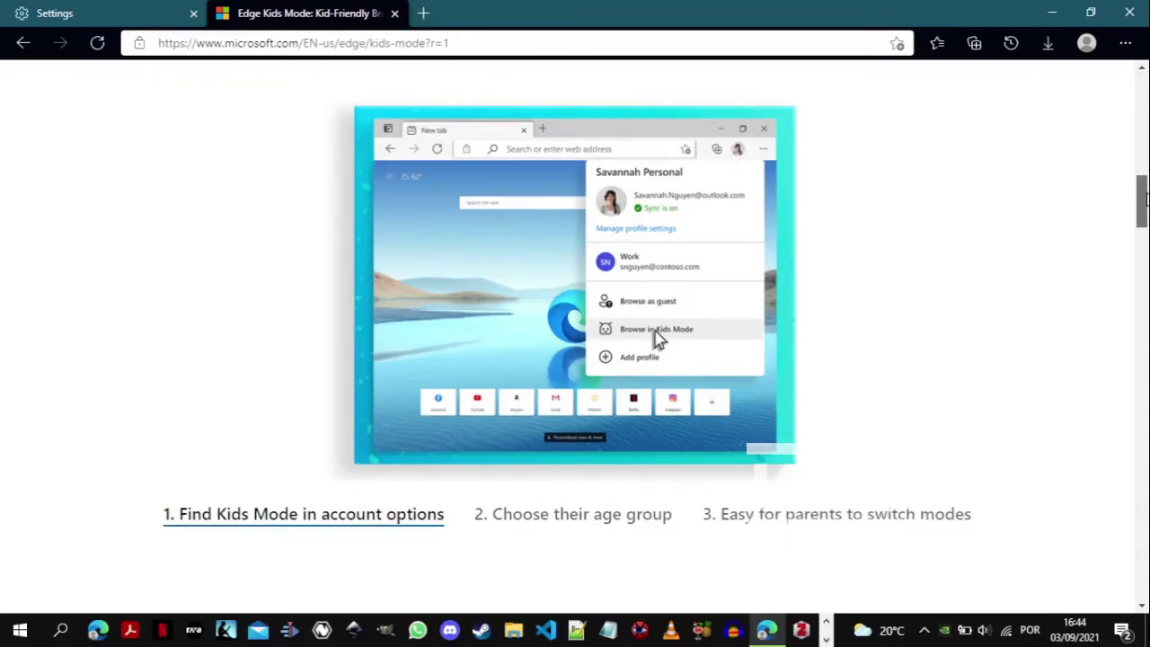
scroll(390, 162, down, 4)
scroll(390, 161, down, 3)
scroll(517, 148, up, 2)
scroll(517, 149, up, 2)
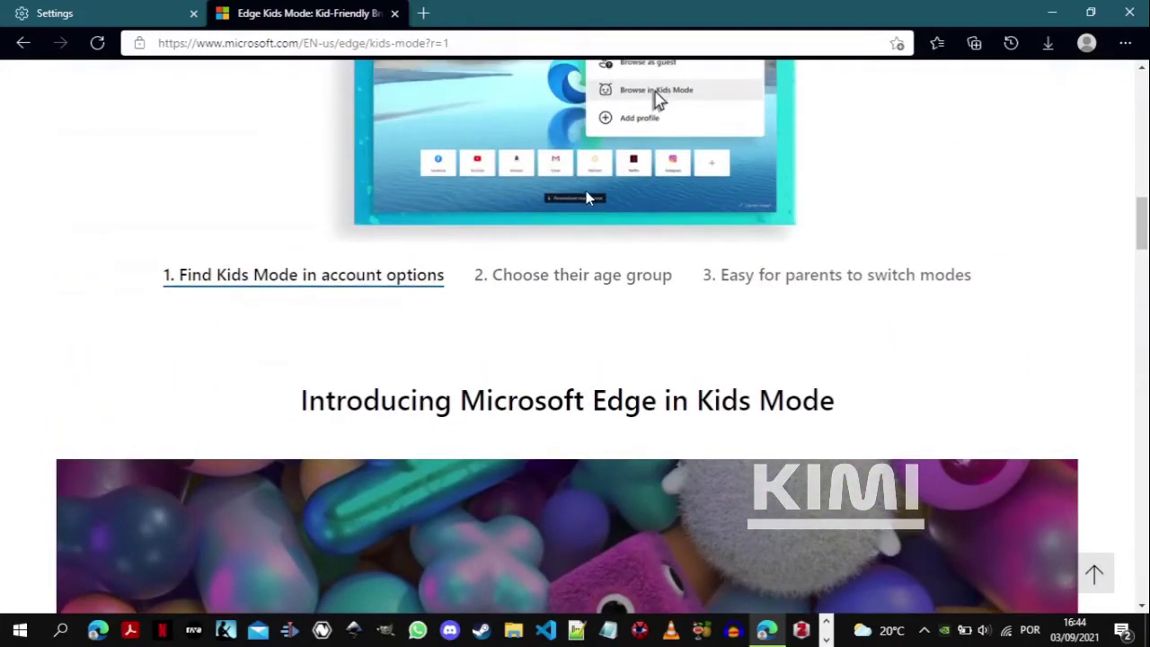
scroll(586, 190, up, 3)
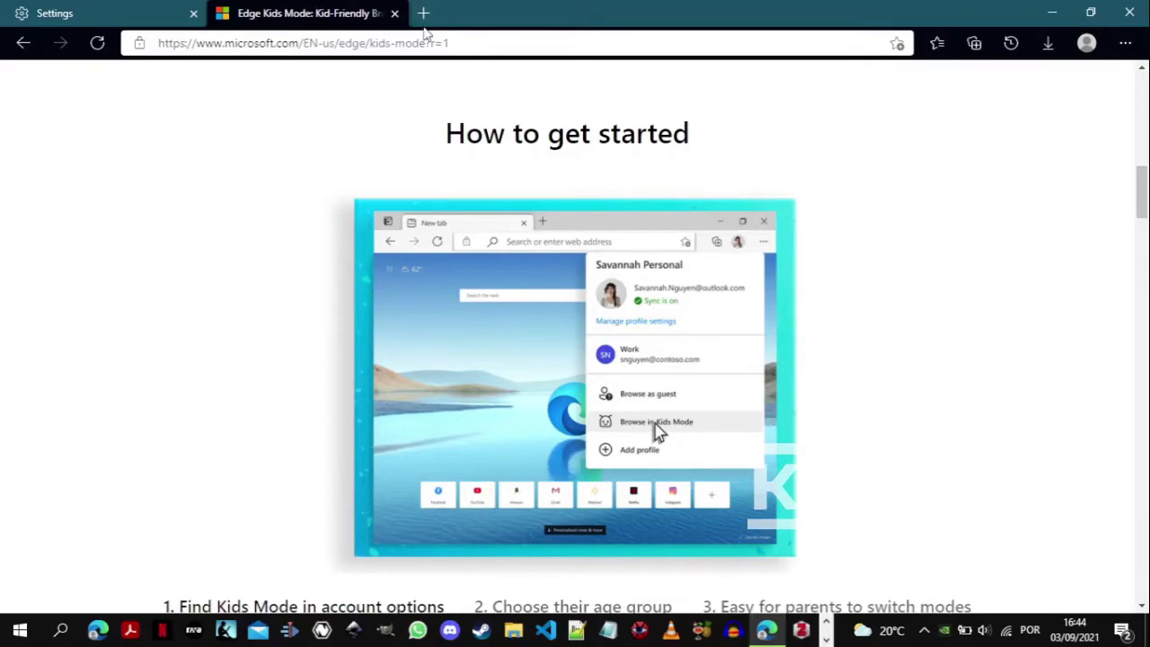
drag(1141, 203, 1122, 400)
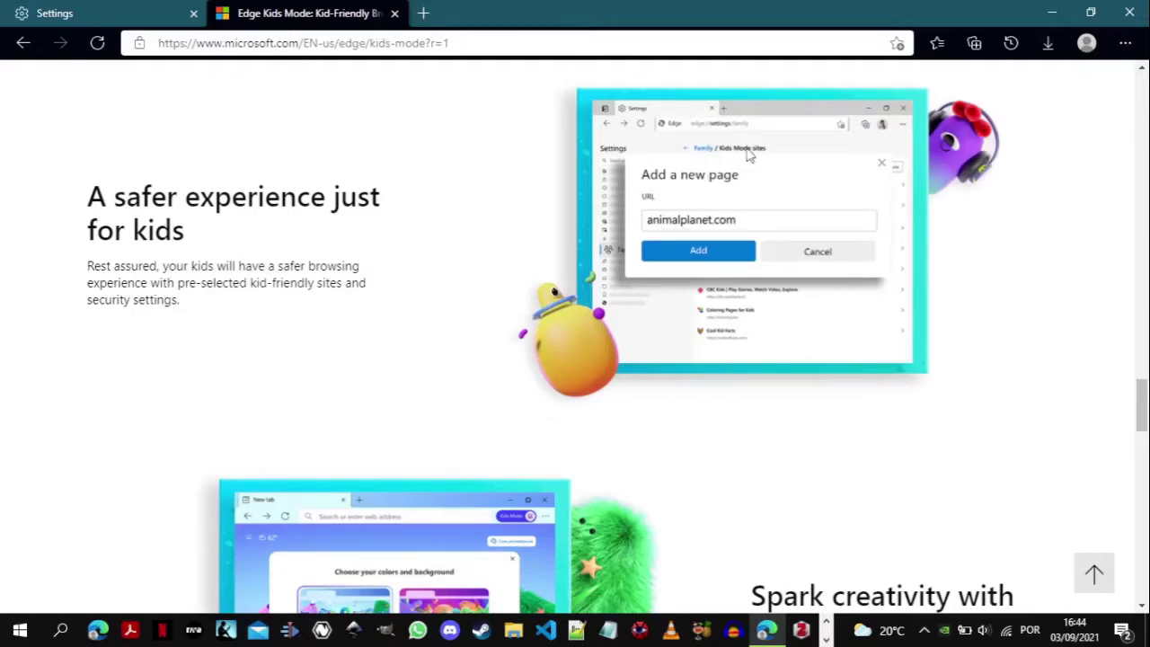
scroll(217, 159, down, 3)
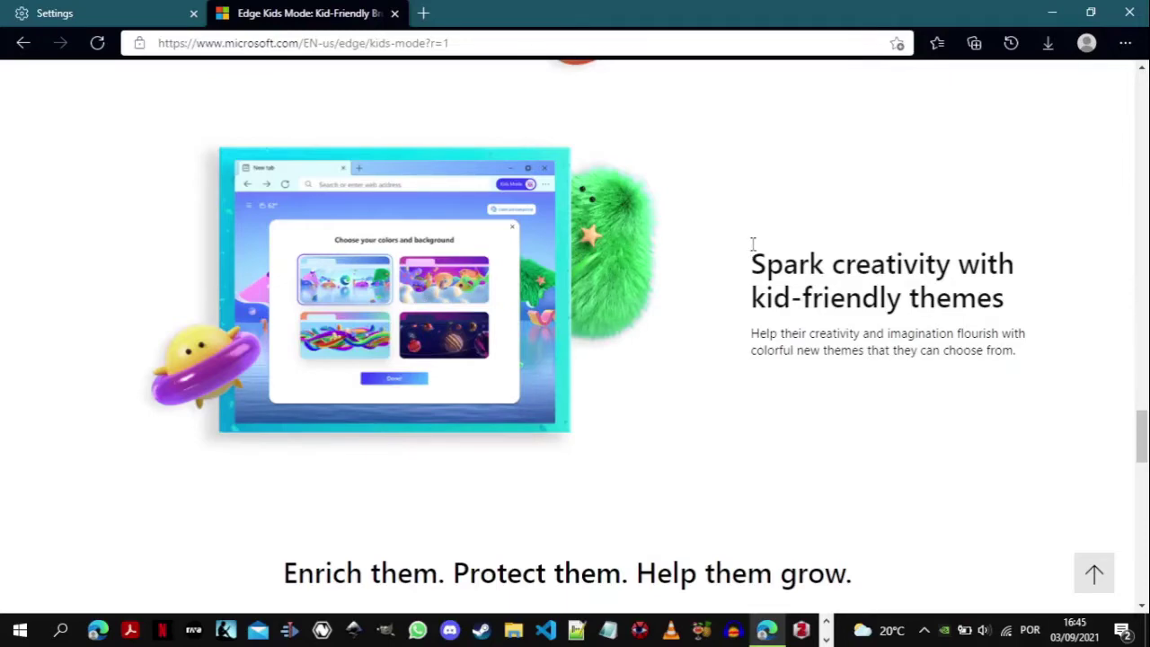
scroll(753, 242, down, 1)
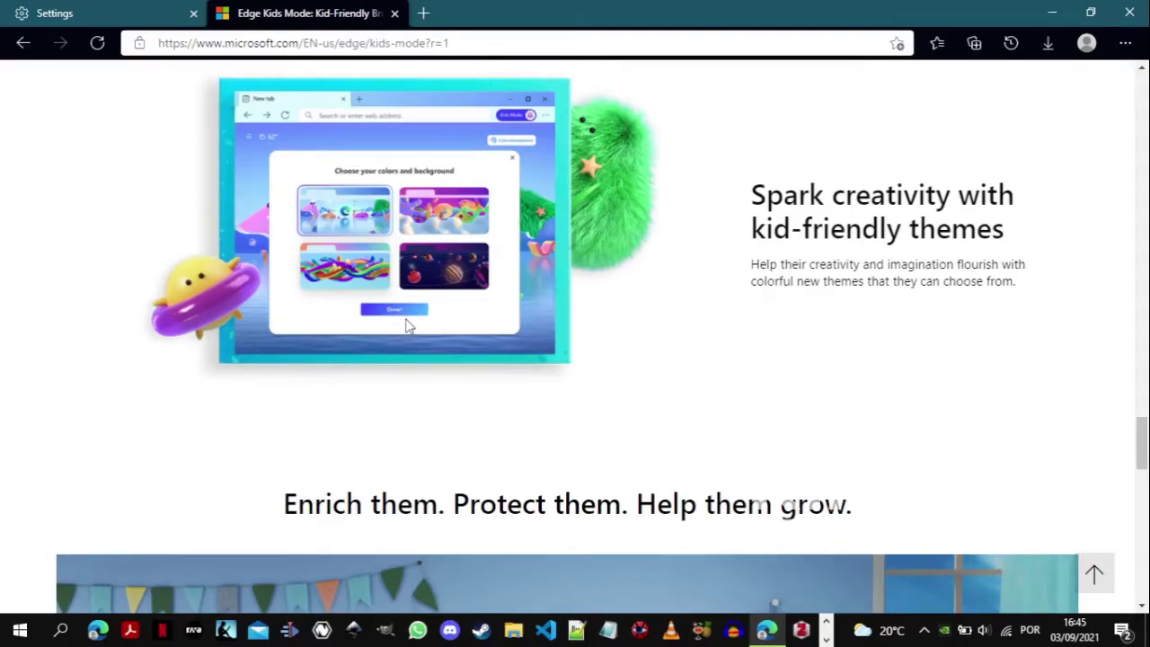
scroll(450, 254, down, 2)
scroll(452, 288, down, 2)
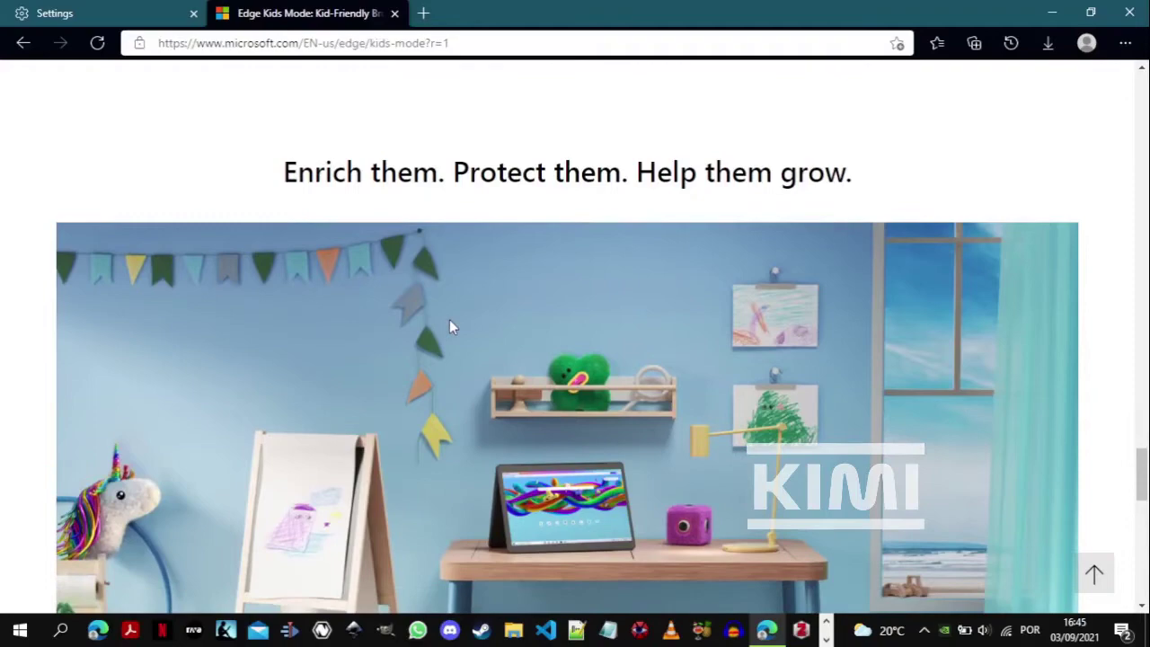
scroll(452, 327, up, 3)
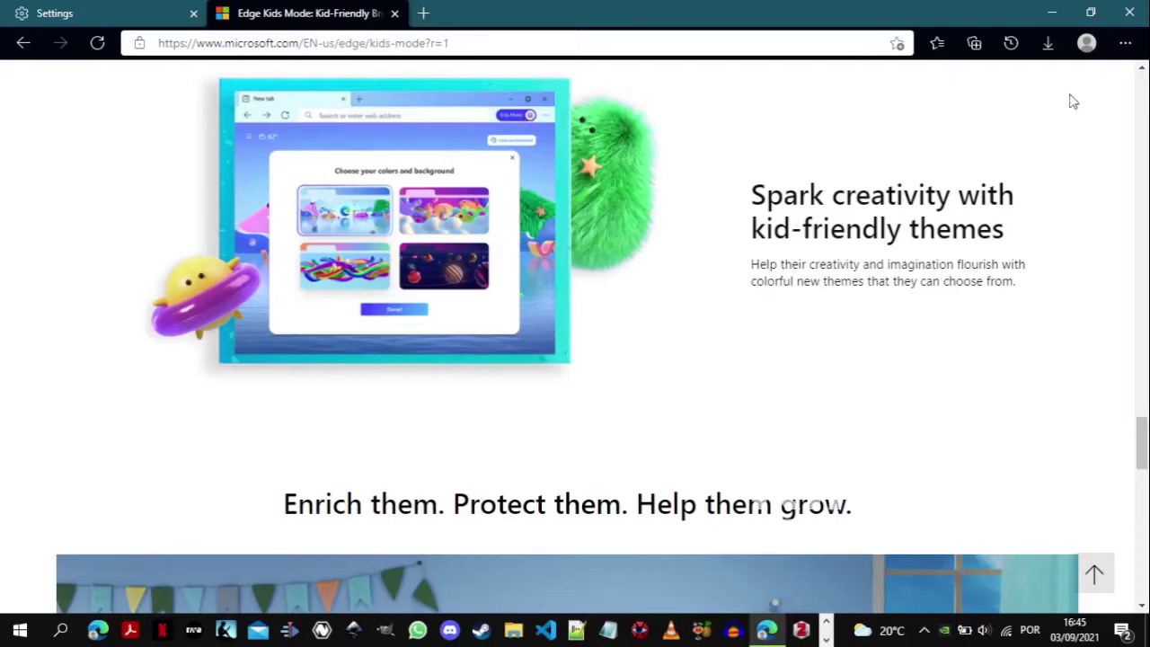
click(1087, 45)
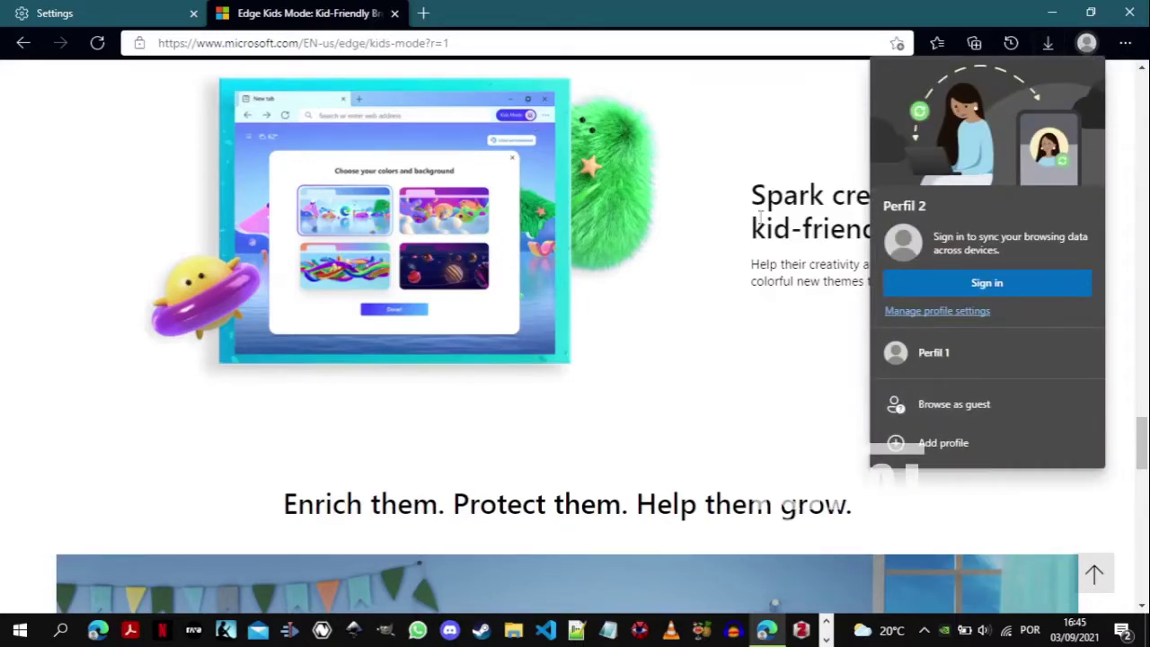
click(744, 191)
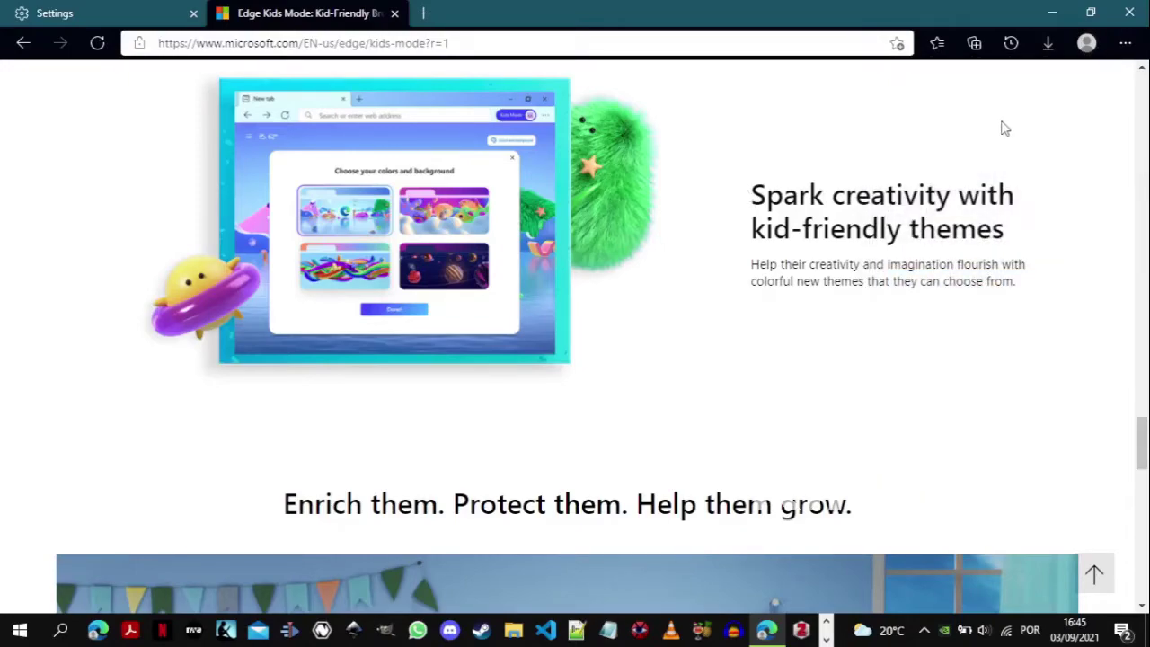
scroll(1013, 141, down, 1)
scroll(1012, 141, down, 1)
scroll(1012, 142, down, 2)
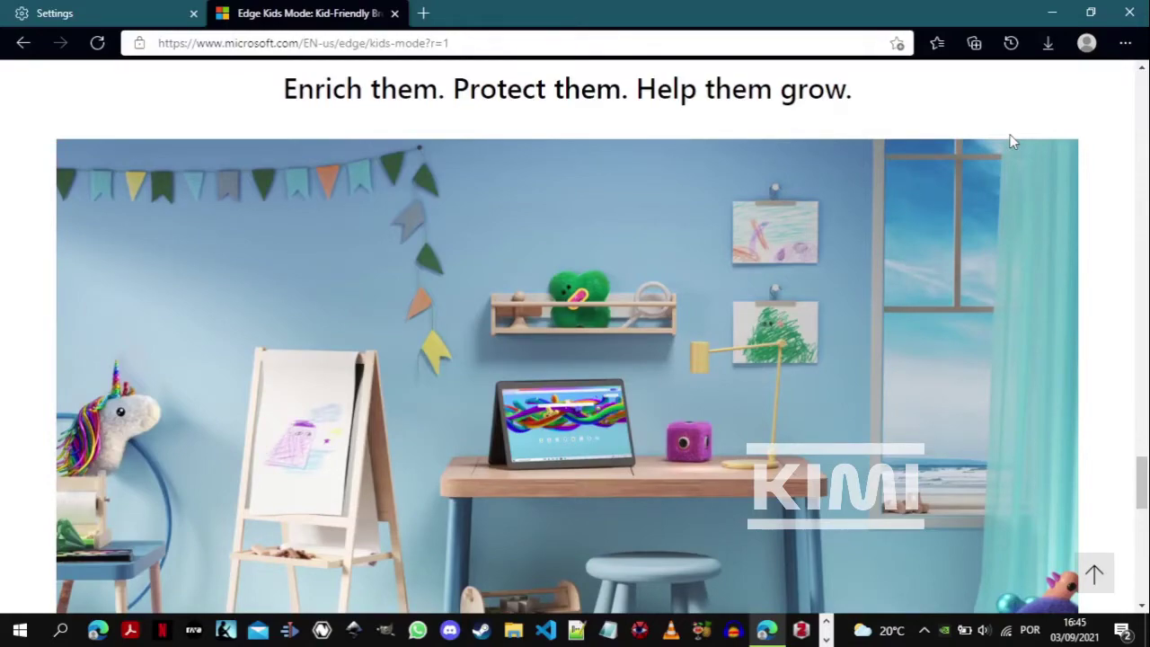
scroll(1013, 141, down, 1)
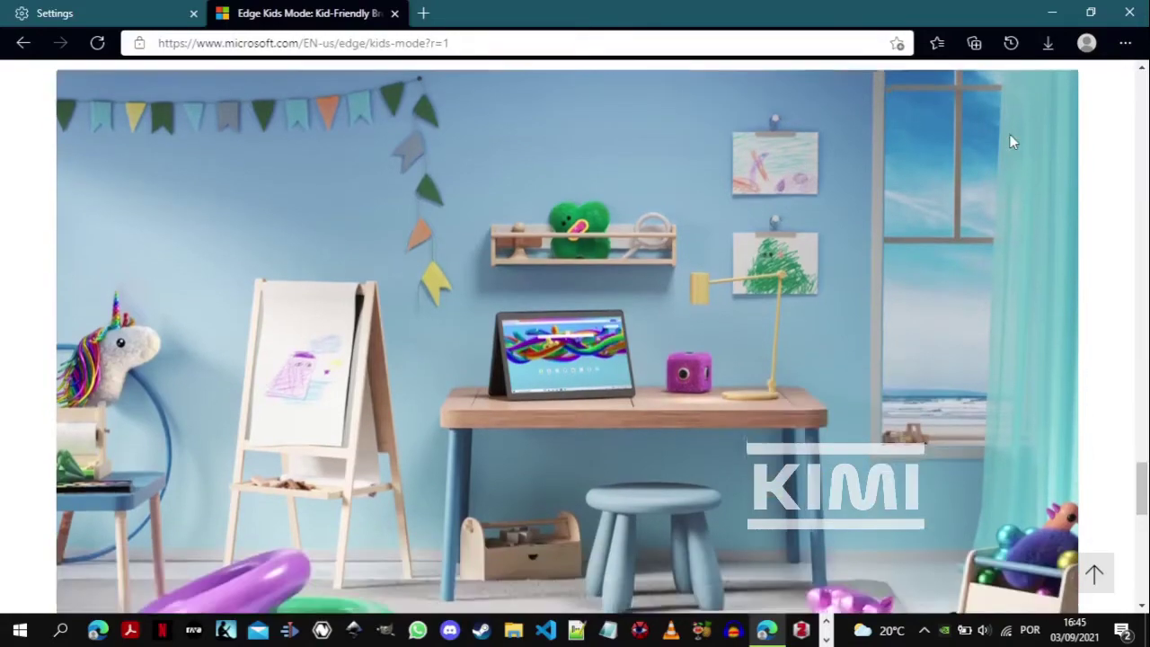
scroll(1013, 141, down, 2)
scroll(1013, 141, down, 2)
scroll(1013, 143, up, 2)
key(Home)
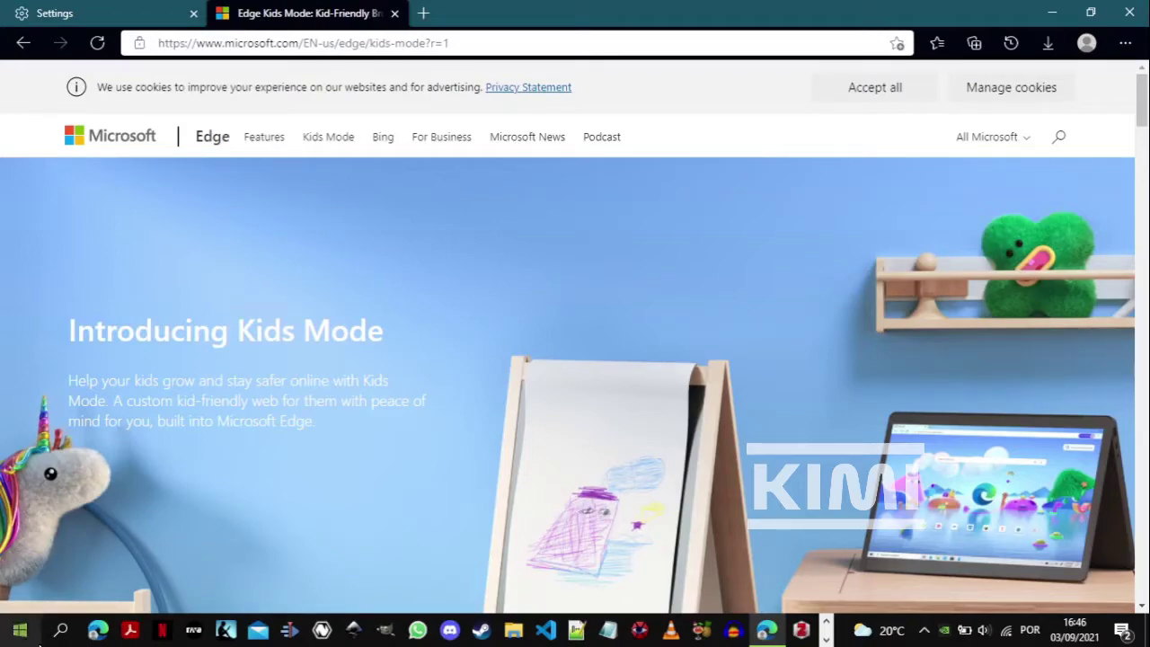
- Launch Registry Editor by searching 'regis' from the Start menu
click(60, 630)
text(regi)
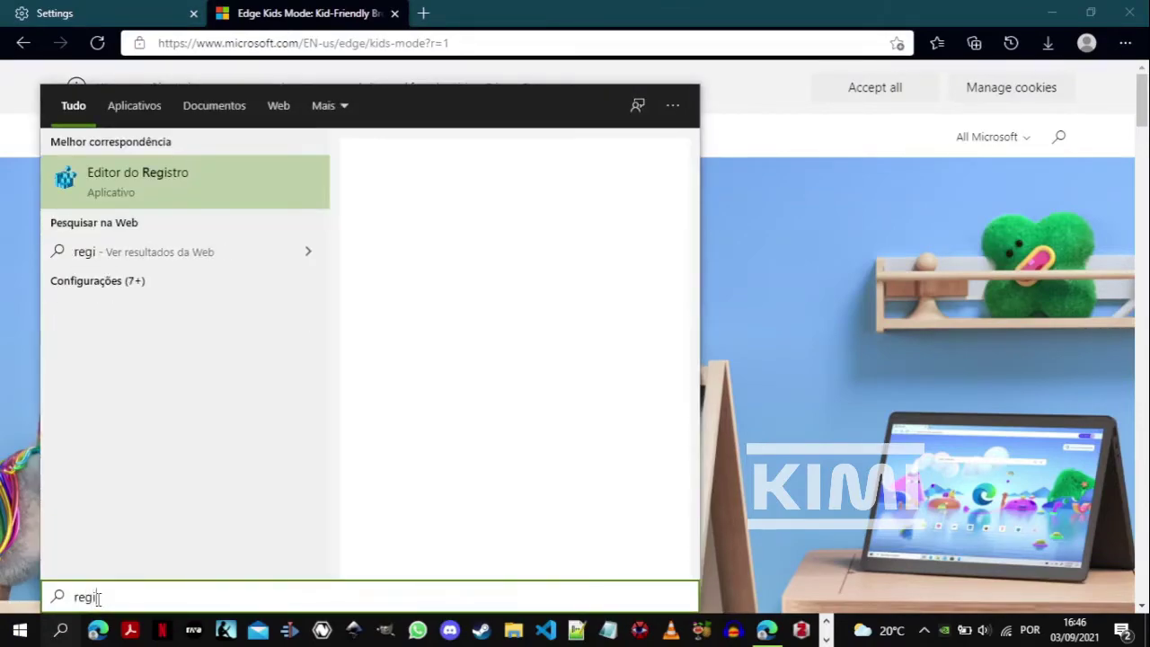
text(s)
click(178, 171)
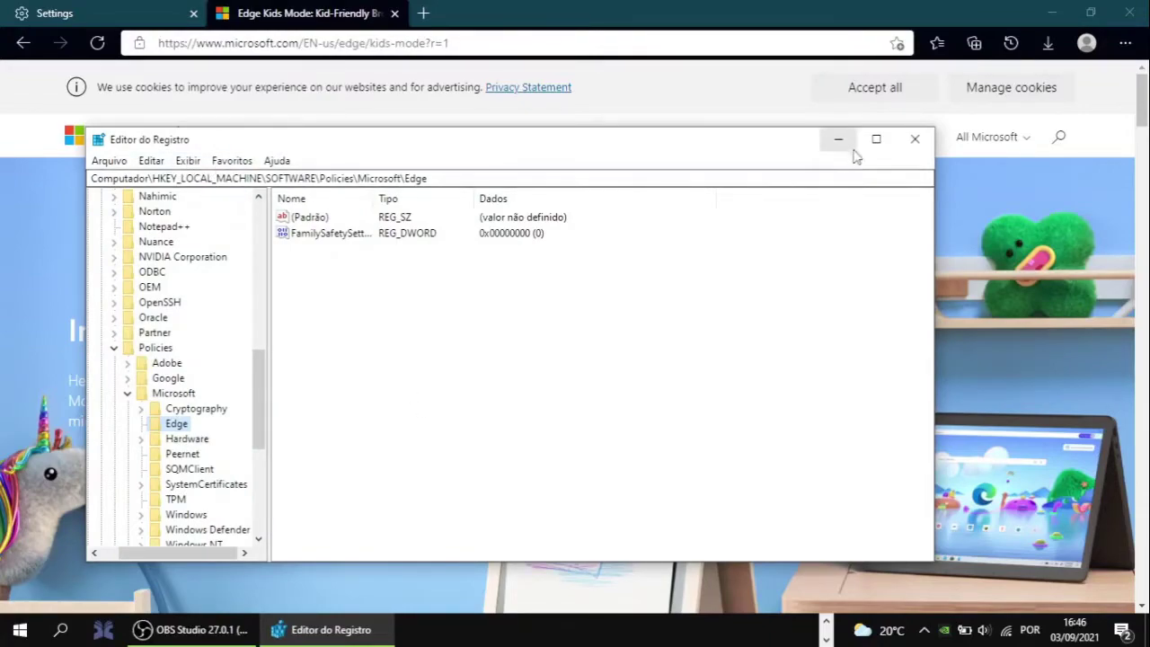
- Minimize and restore Registry Editor, reposition it, and browse to Policies\Microsoft\Edge
click(848, 143)
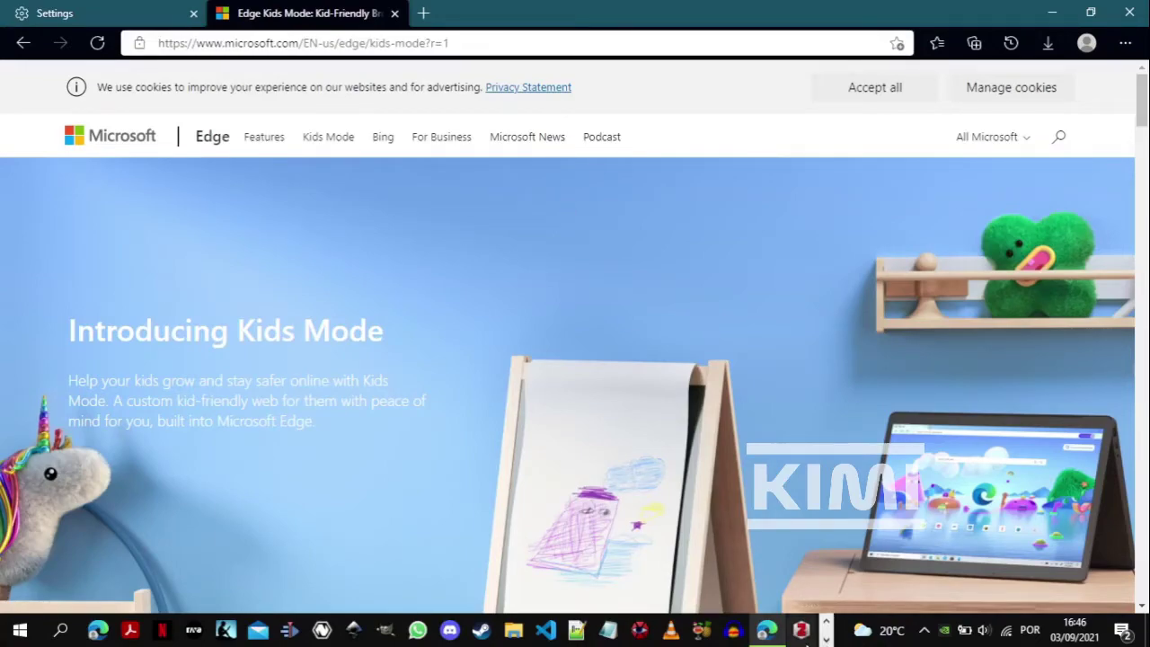
click(826, 639)
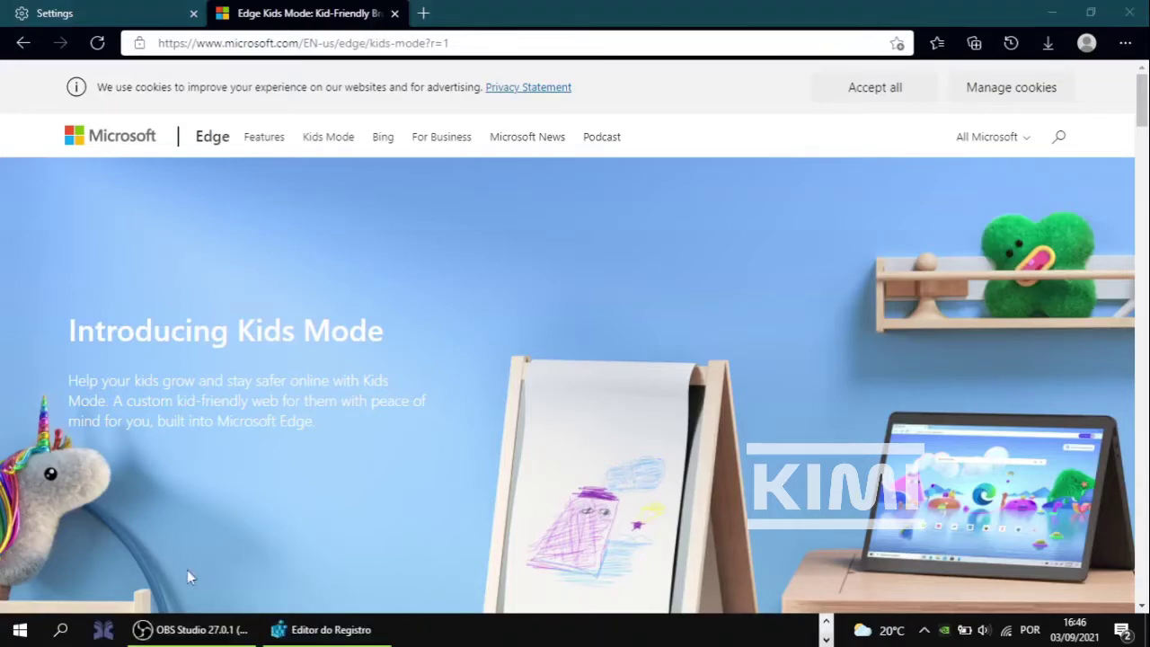
click(325, 629)
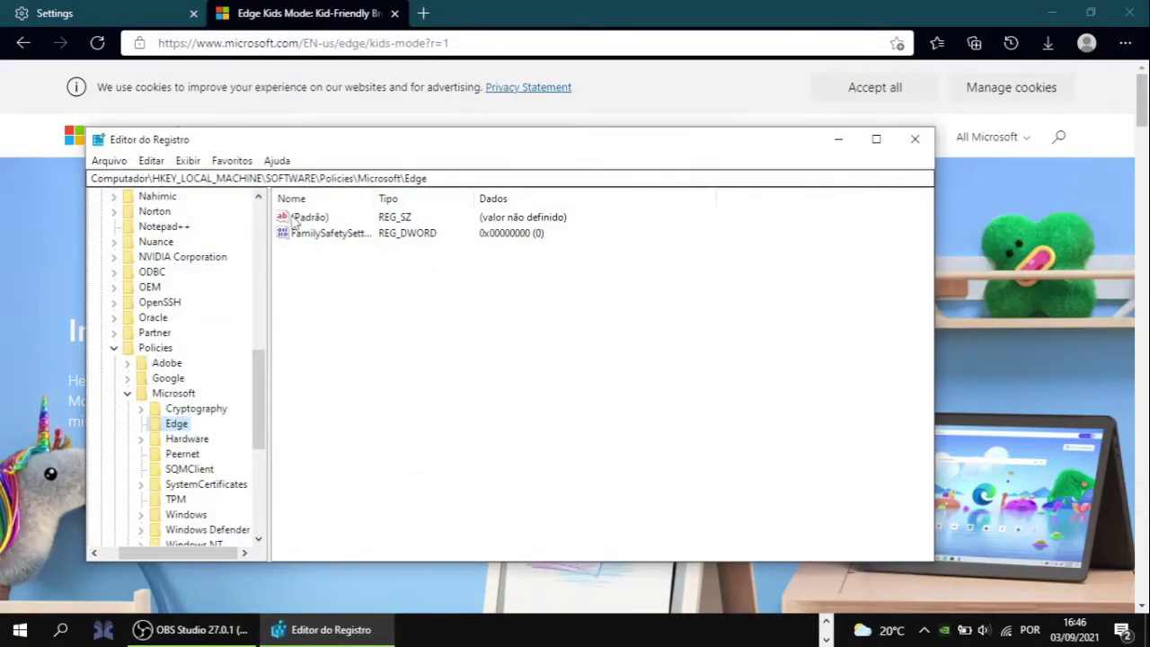
drag(305, 151, 372, 103)
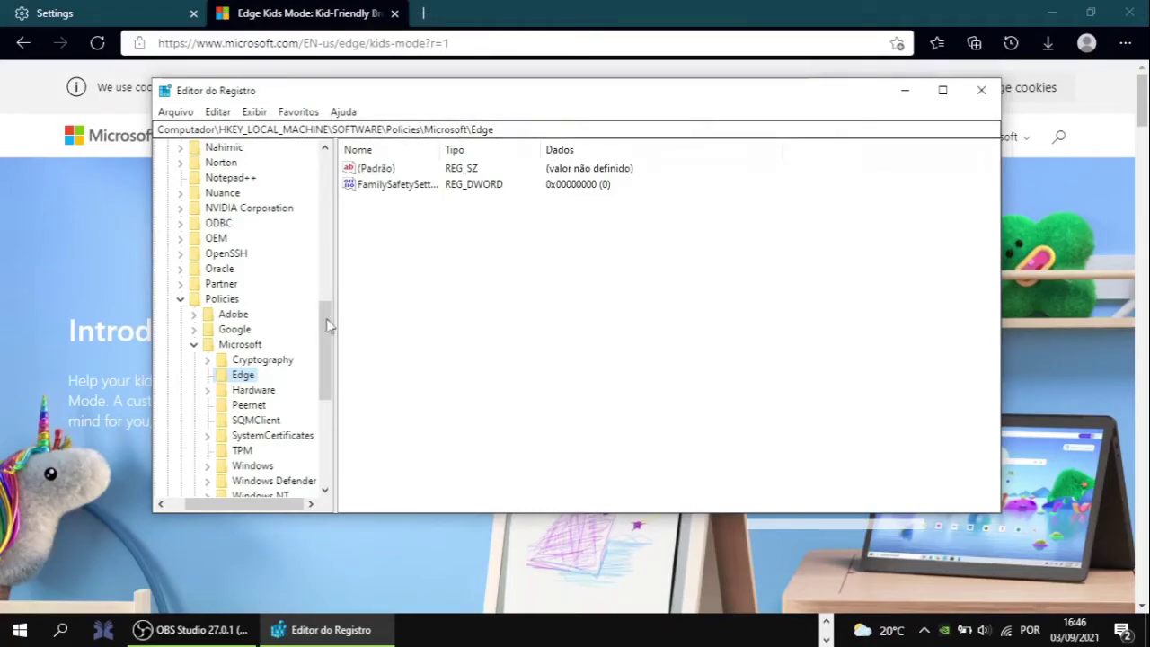
drag(322, 327, 341, 364)
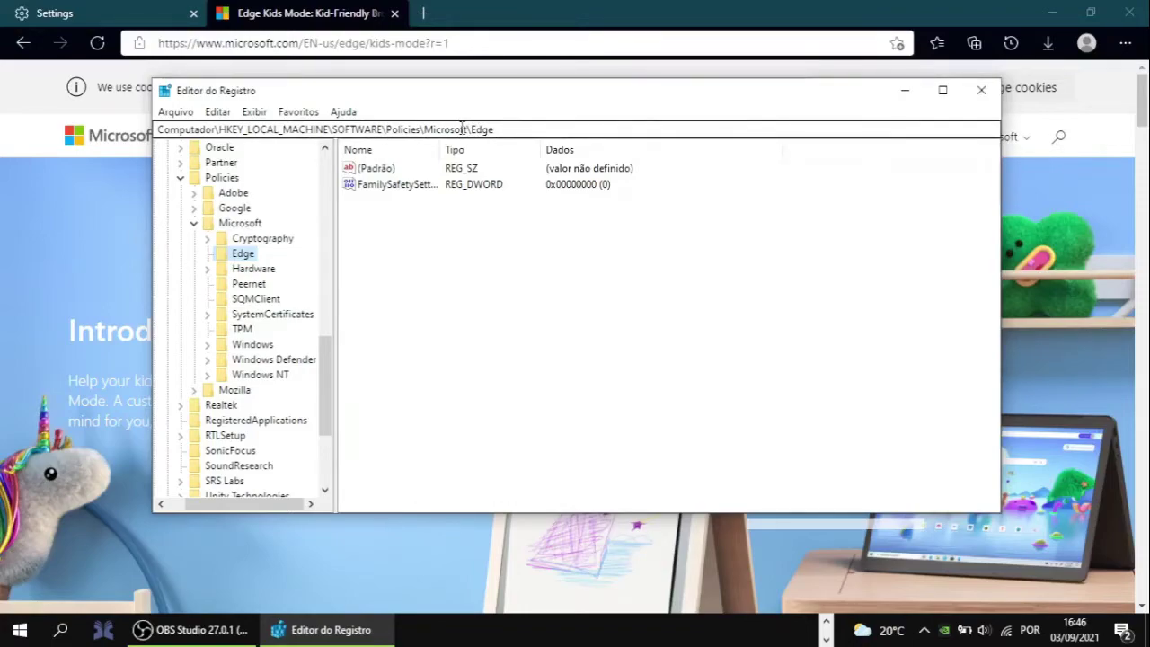
click(382, 186)
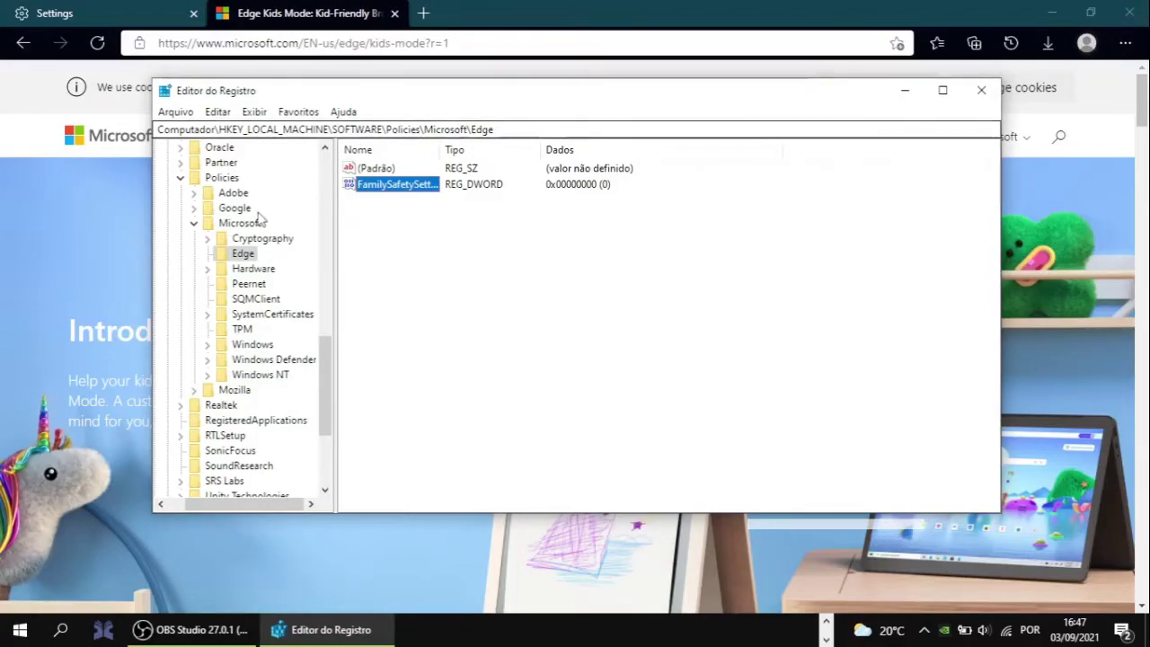
- Select the FamilySafetySettingsEnabled value after dismissing its context menu
right_click(396, 186)
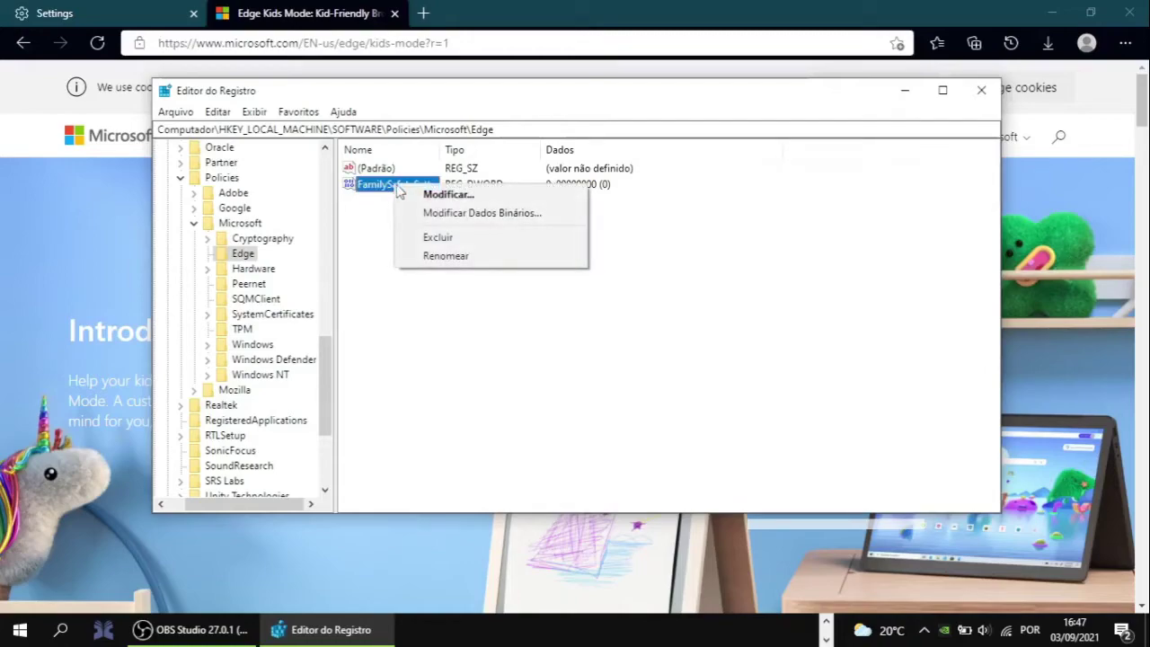
click(387, 248)
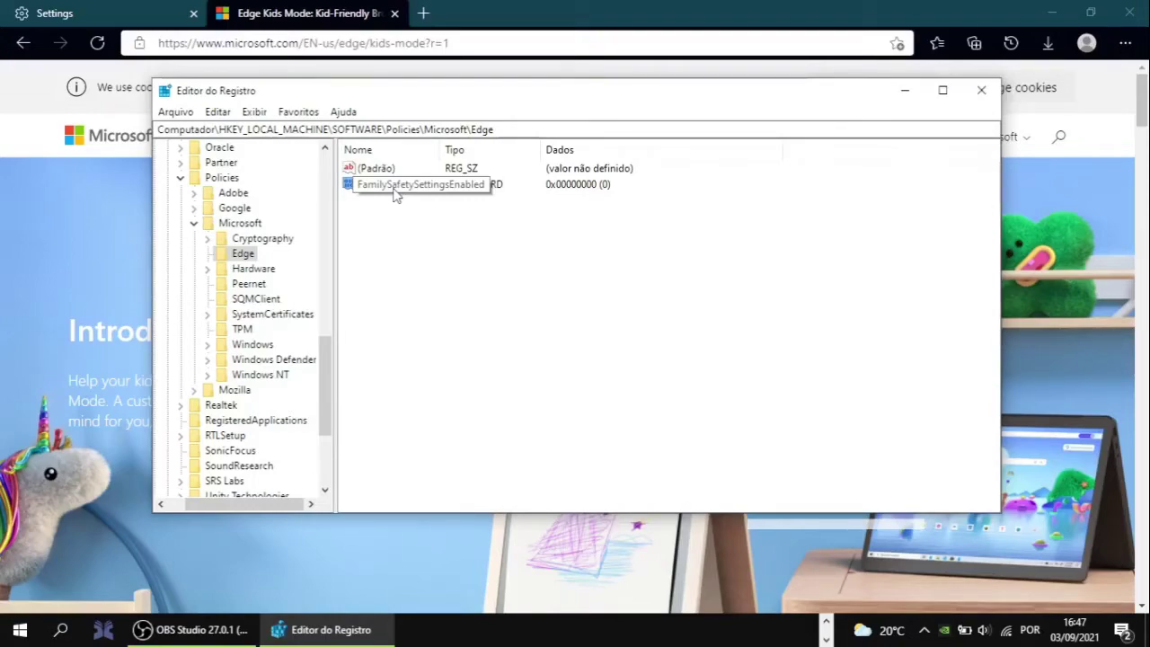
click(394, 191)
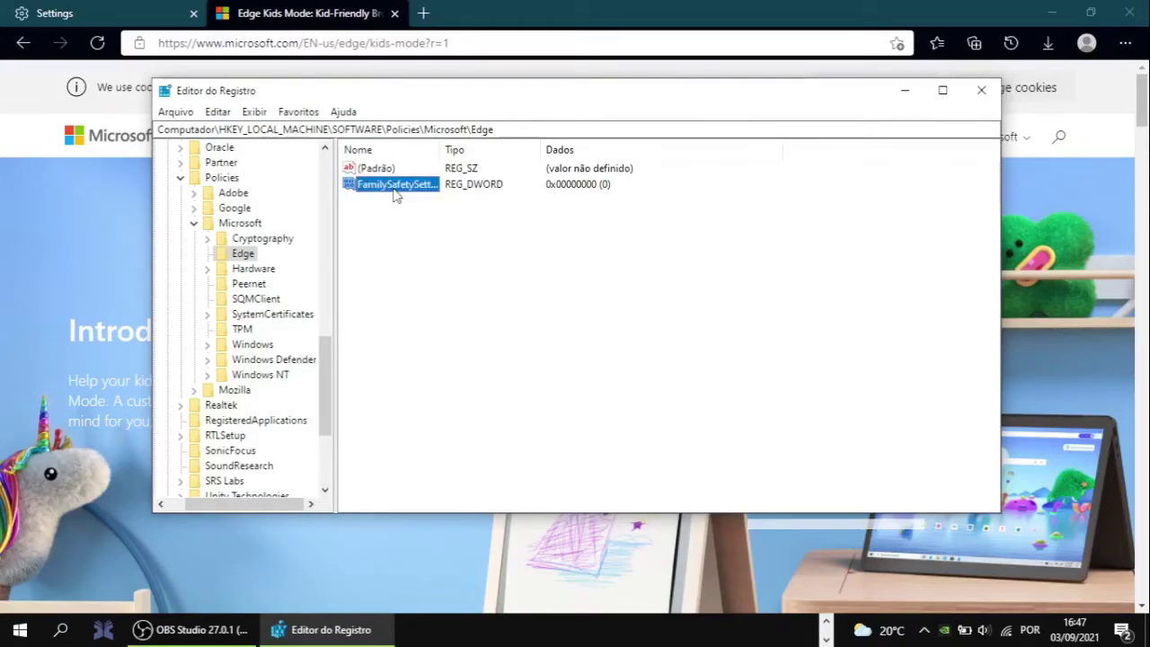
- Save FamilySafetySettingsEnabled with value data 0 through Modificar, then check the Arquivo menu
right_click(394, 196)
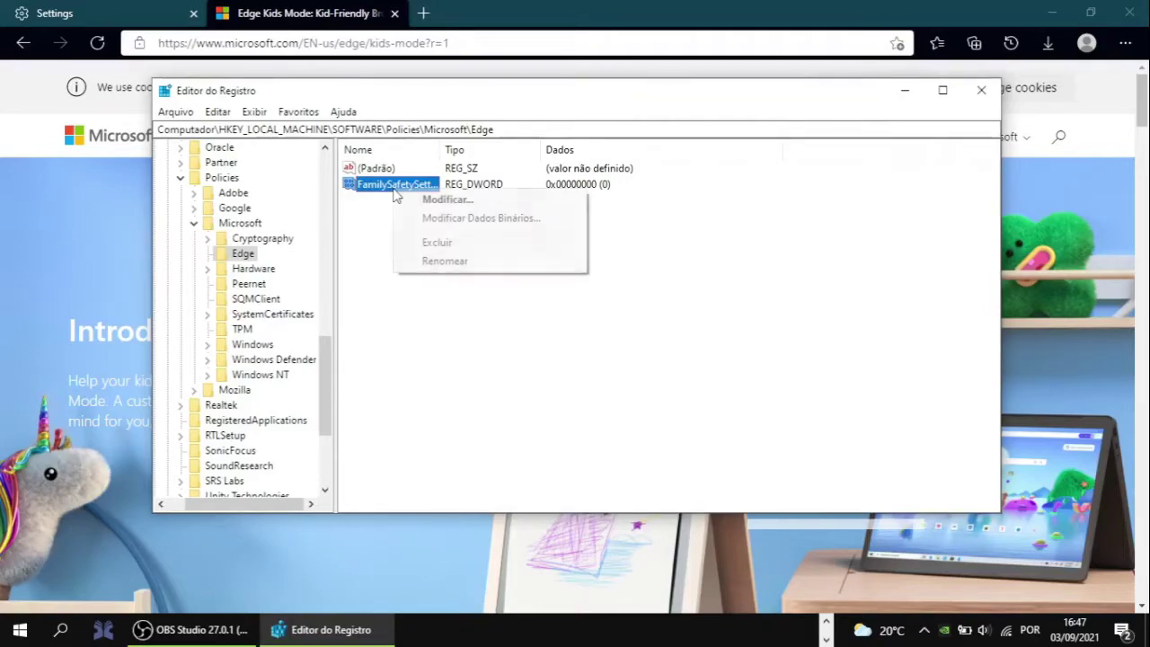
click(444, 204)
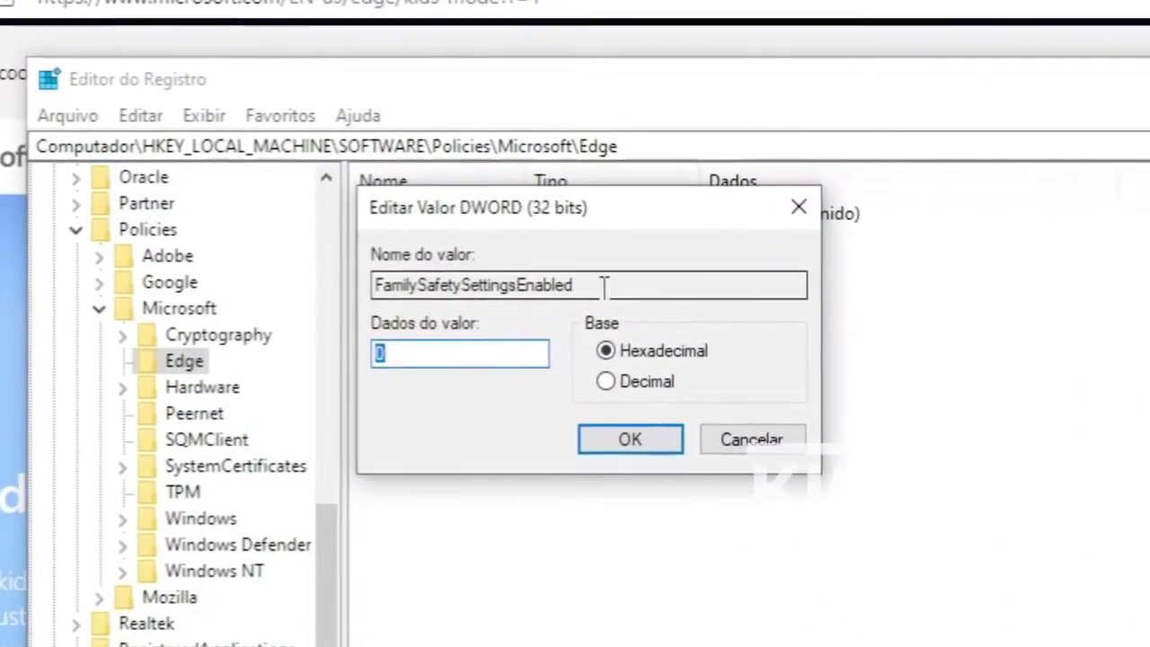
drag(611, 286, 401, 286)
click(402, 358)
drag(441, 358, 363, 370)
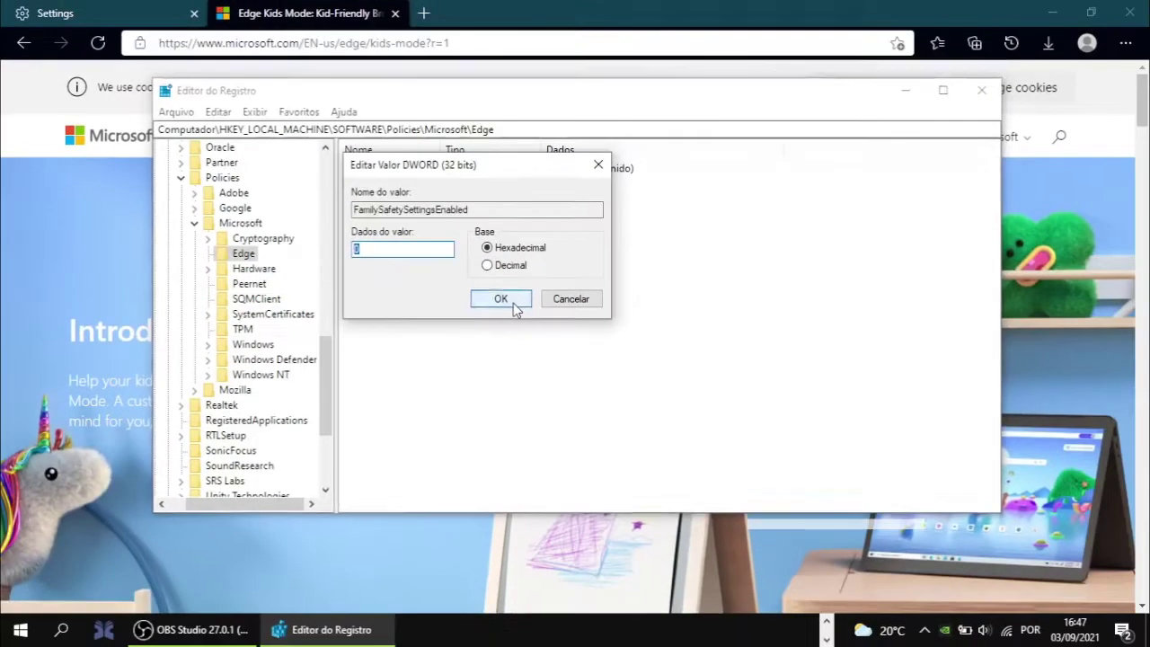
click(512, 300)
click(176, 111)
- Close the Kids Mode tab, leaving Edge's About page showing version 93, and glance at the profile menu
click(192, 283)
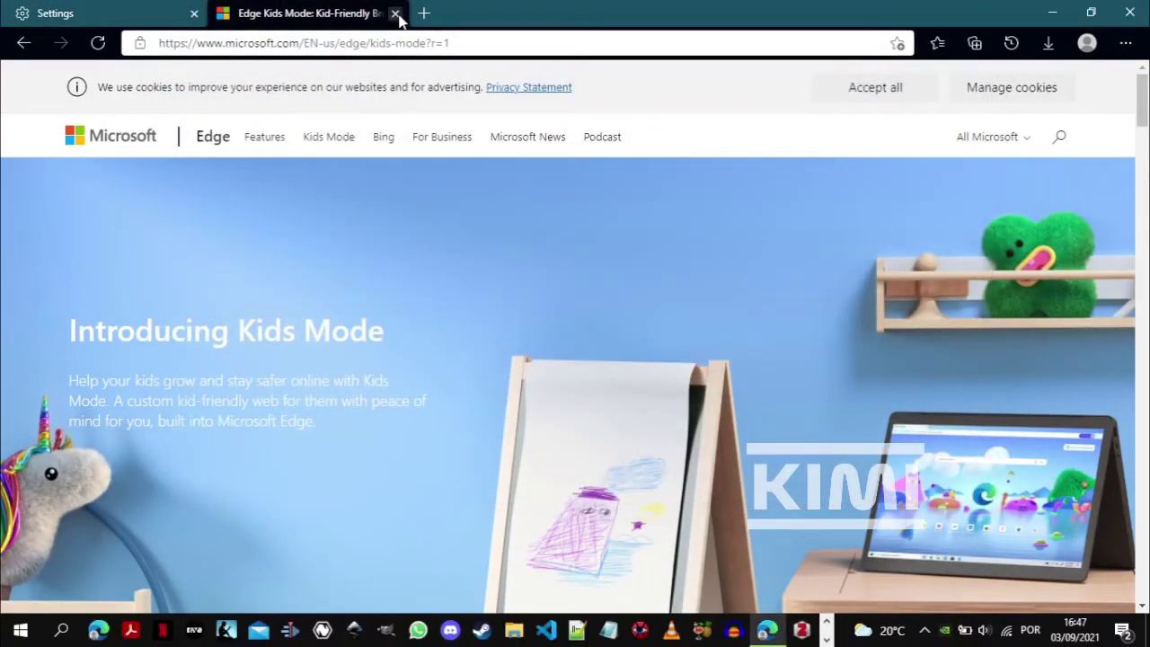
click(395, 12)
click(1089, 43)
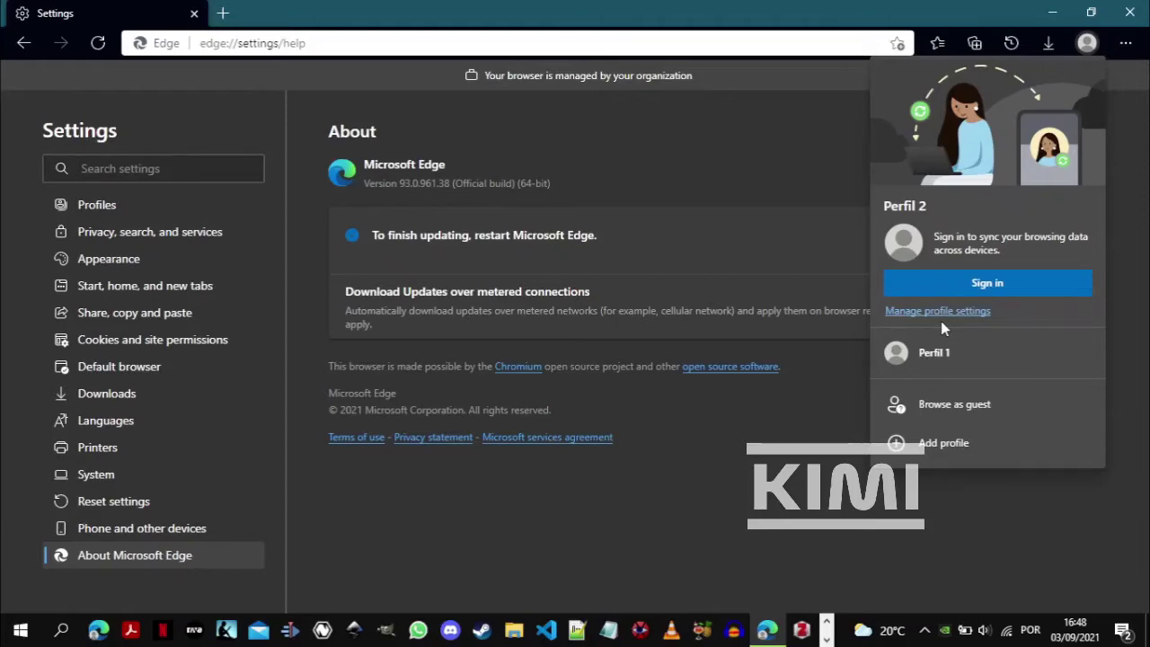
click(597, 7)
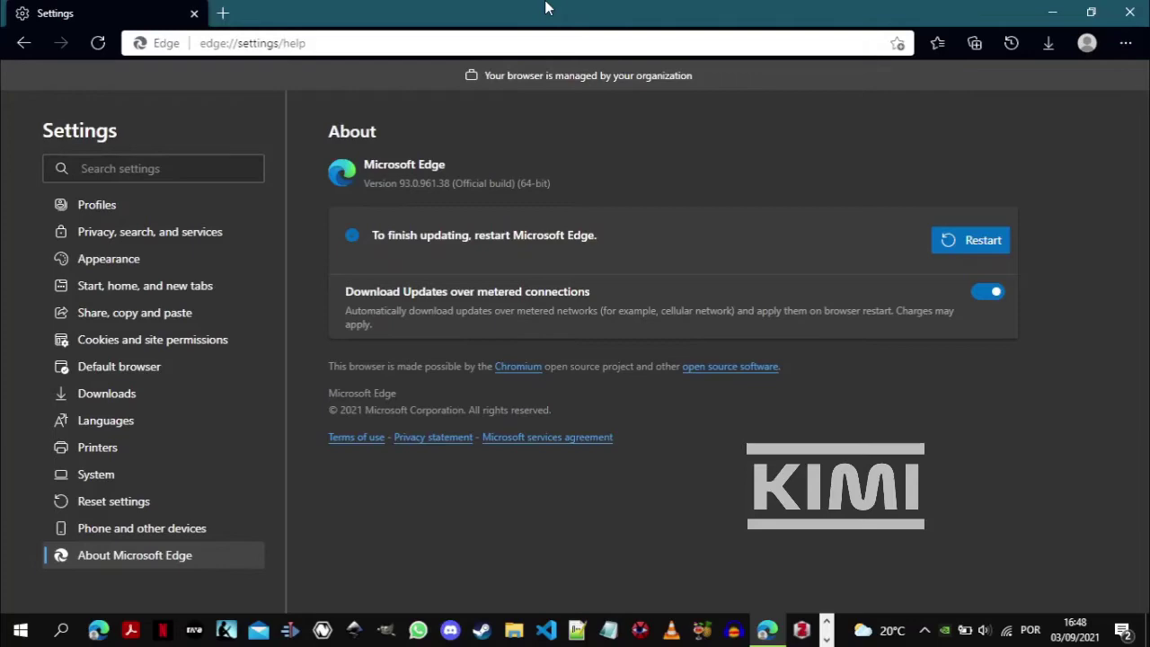
- Change the address to edge://policy and load the Policies page
drag(385, 41, 239, 49)
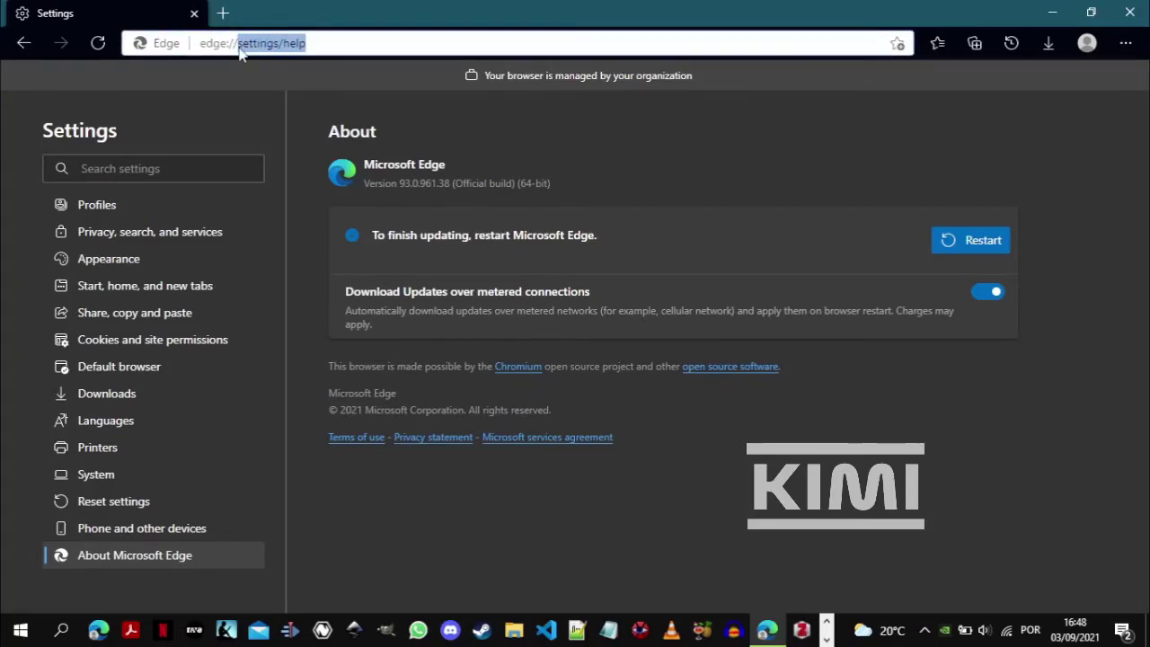
key(BackSpace)
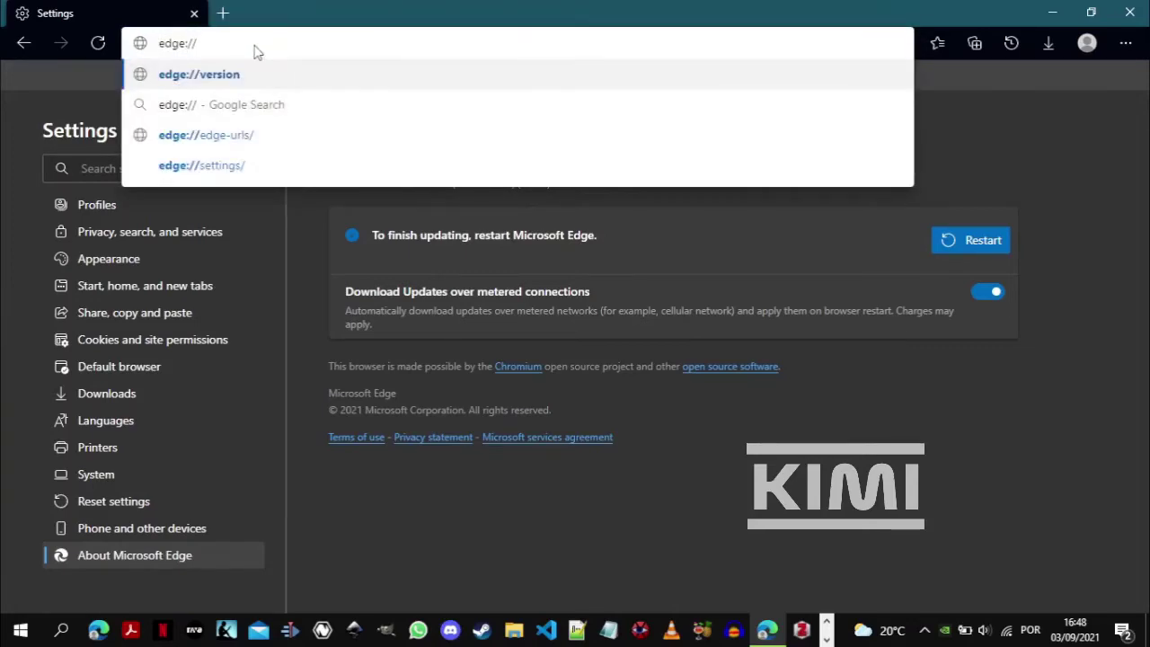
text(polic)
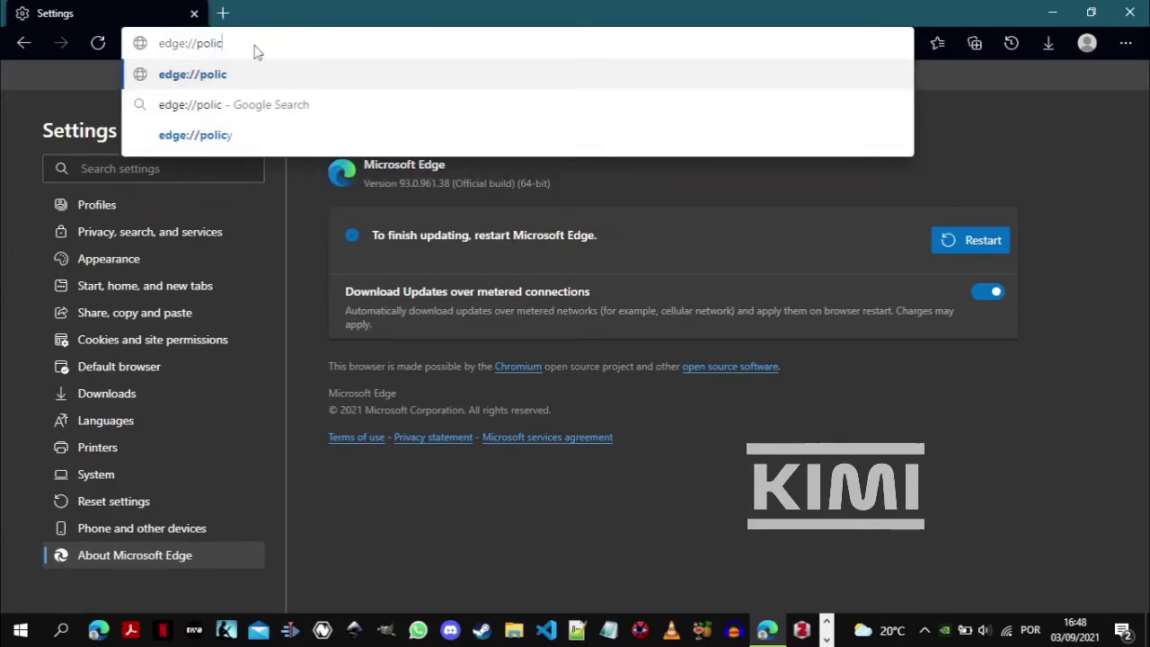
text(y)
key(Return)
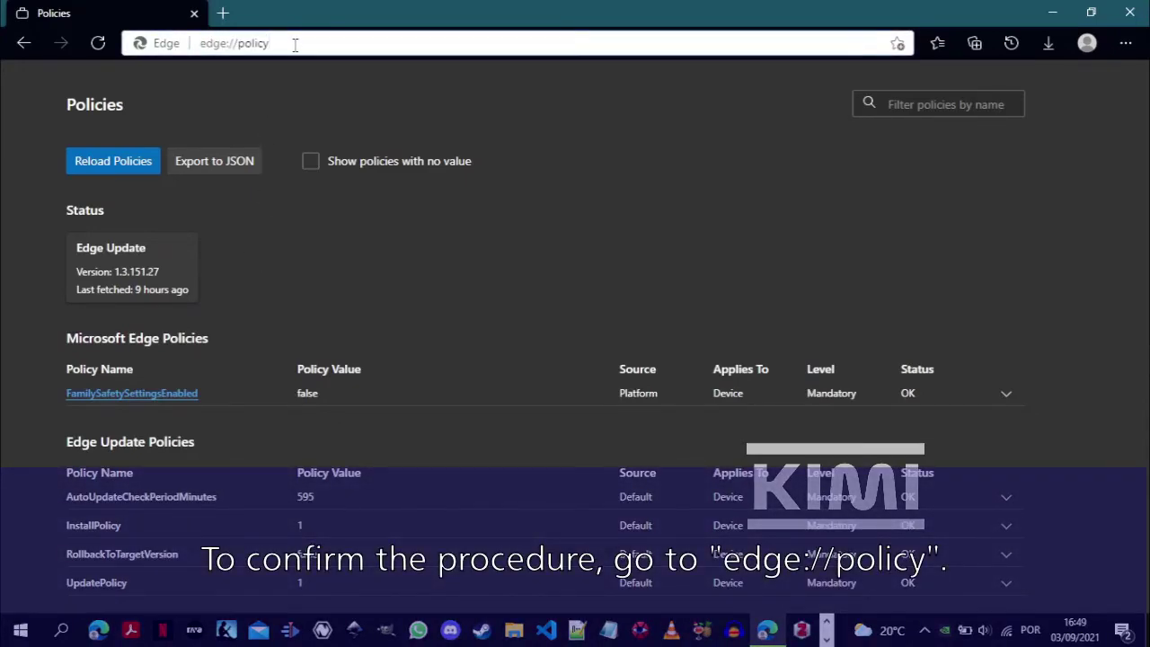
- Go back to the Policies page after a mistyped address, showing FamilySafetySettingsEnabled as false
click(295, 45)
text(ies)
key(Return)
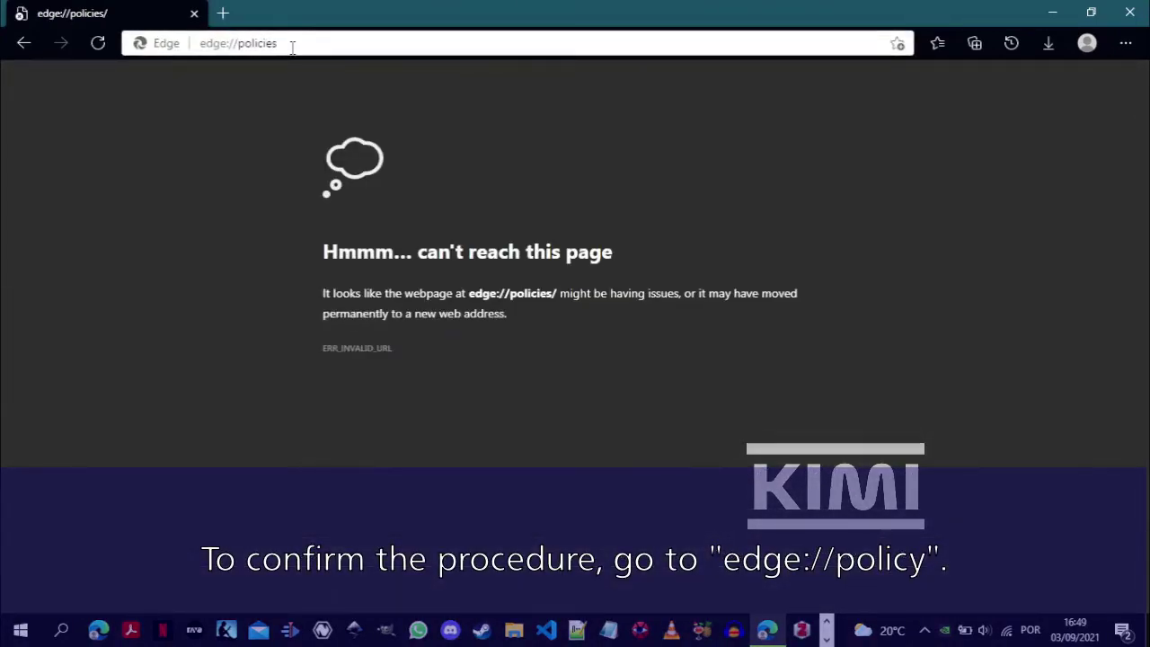
click(17, 50)
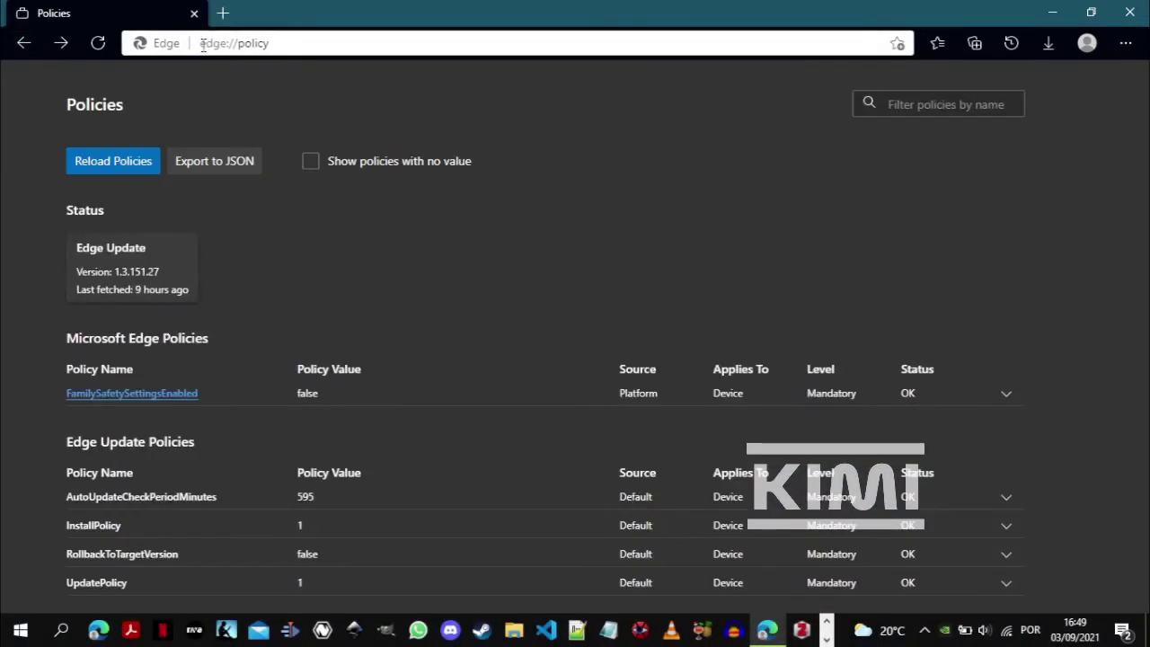